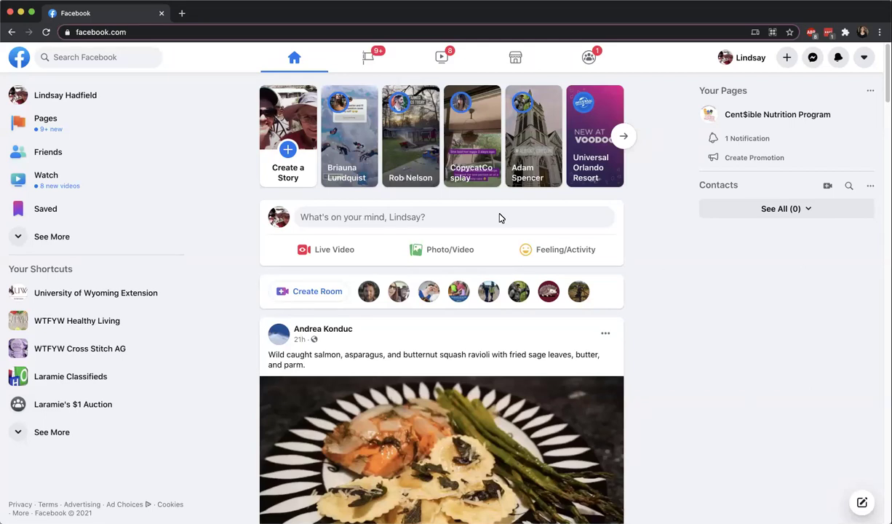
Open the video library of the Cent$ible Nutrition Program page from its publishing tools.
{"action": "left_click", "coordinate": [776, 114]}
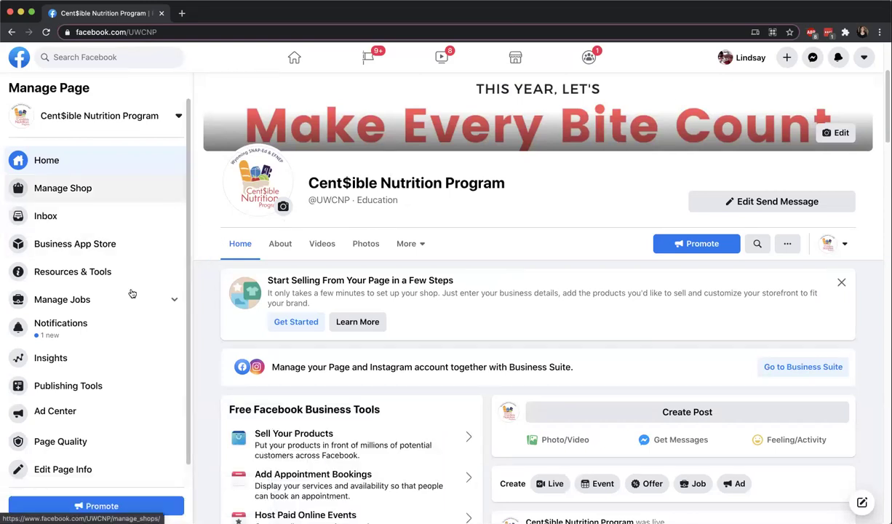
{"action": "left_click", "coordinate": [116, 391]}
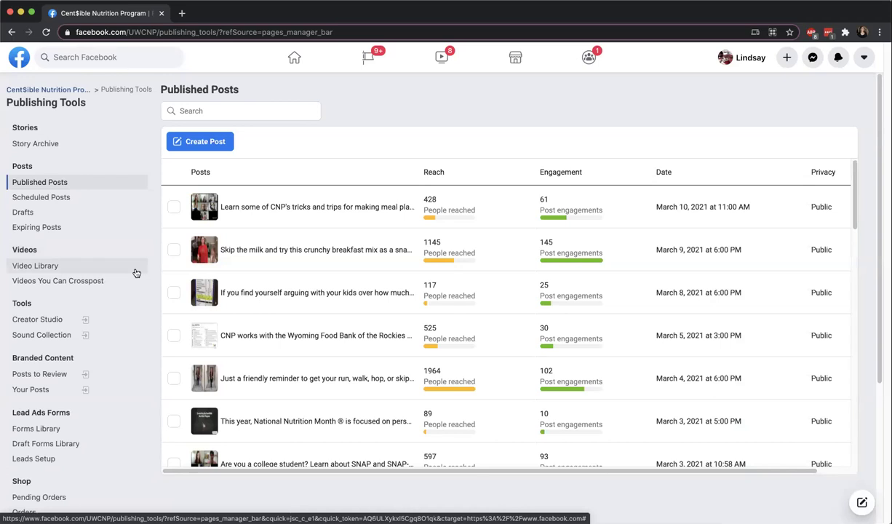
{"action": "left_click", "coordinate": [67, 266]}
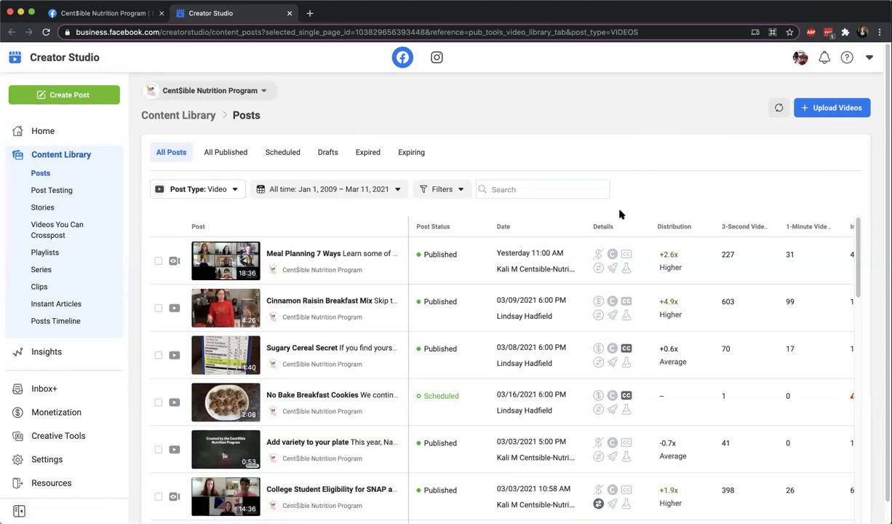
Look through the page's video posts and start uploading a single video.
{"action": "scroll", "coordinate": [384, 297], "scroll_direction": "down", "scroll_amount": 5}
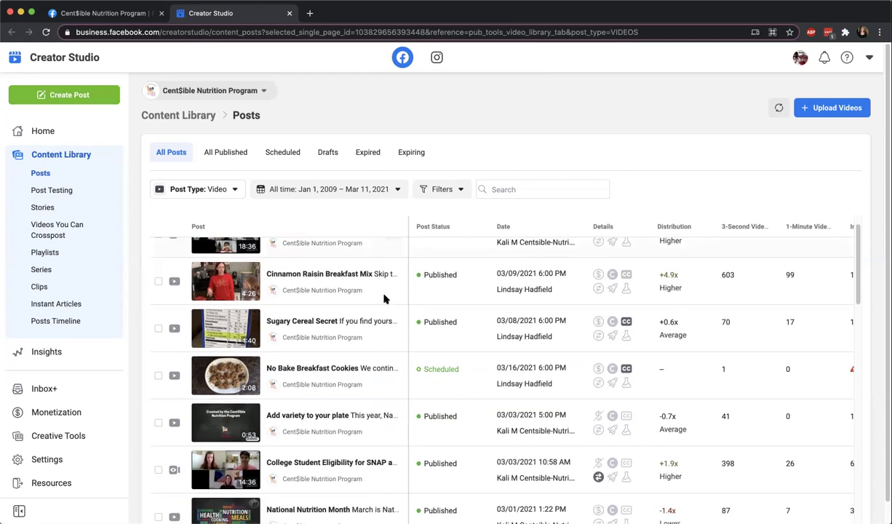
{"action": "scroll", "coordinate": [388, 321], "scroll_direction": "down", "scroll_amount": 2}
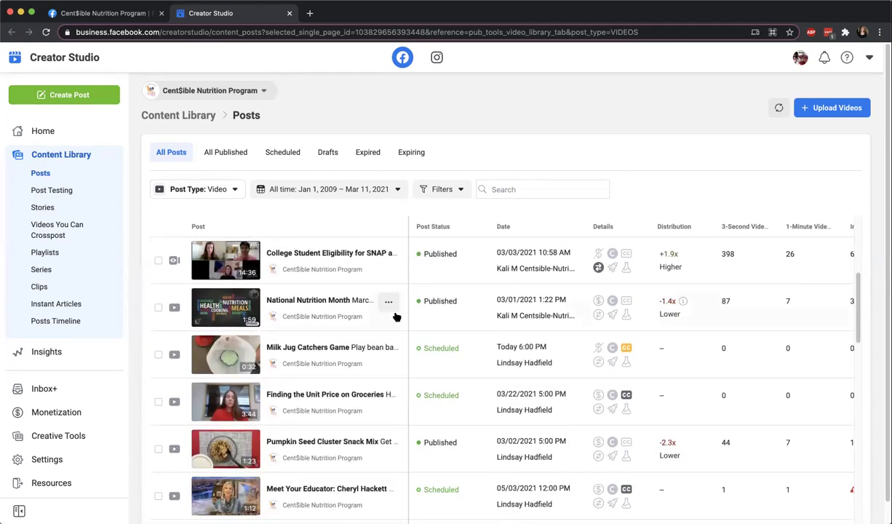
{"action": "scroll", "coordinate": [379, 294], "scroll_direction": "up", "scroll_amount": 7}
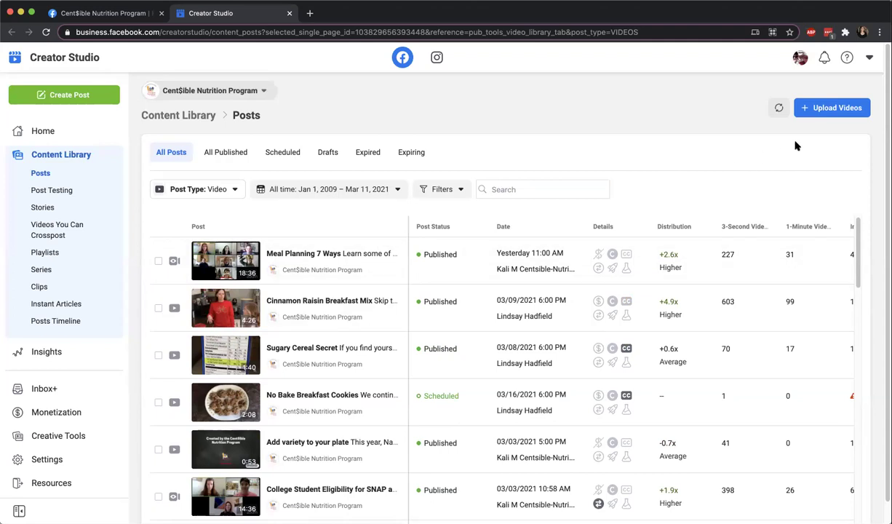
{"action": "left_click", "coordinate": [834, 107]}
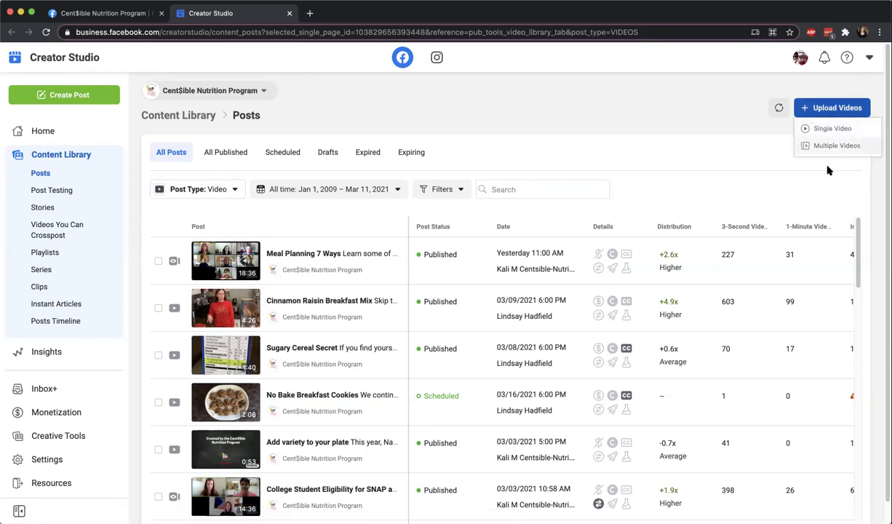
{"action": "left_click", "coordinate": [828, 131]}
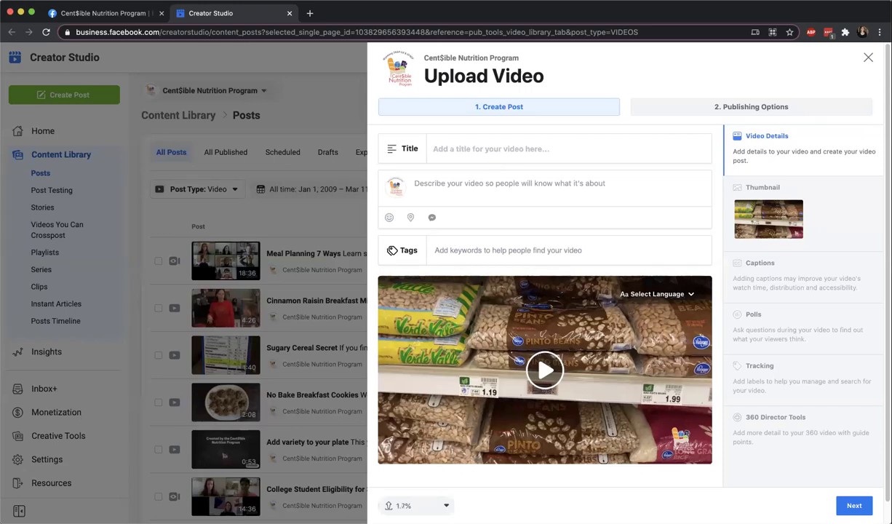
Title the video "Pinto Beans" and enter the description "For the full recipe, go to uwyocnp.org/surprise-lunch-sandwich".
{"action": "type", "text": "Pinto Beans"}
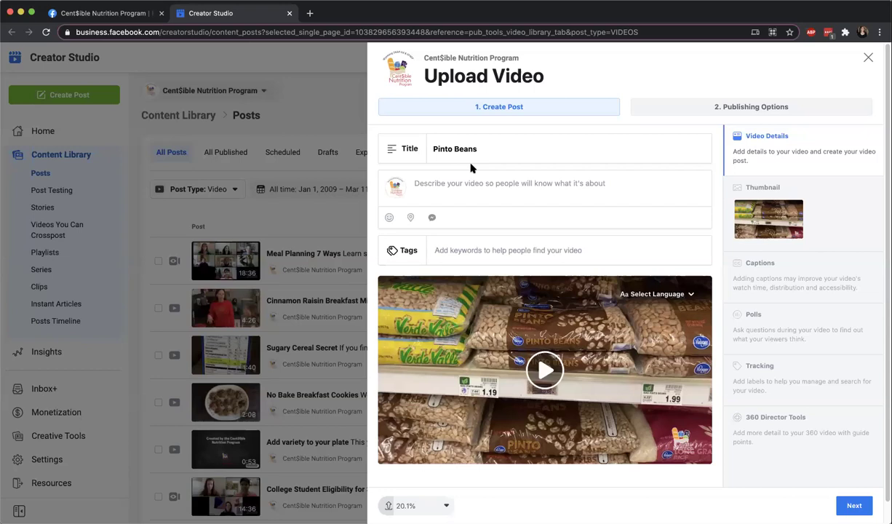
{"action": "left_click", "coordinate": [474, 185]}
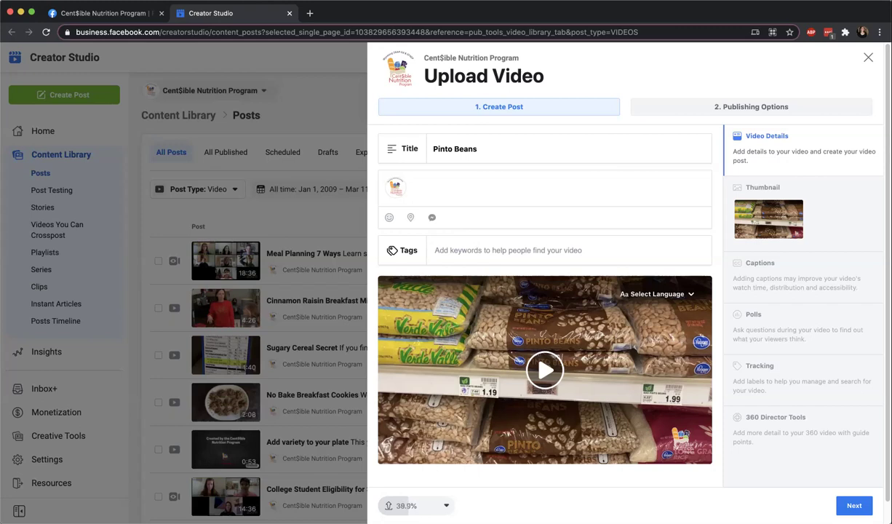
{"action": "type", "text": "For the"}
{"action": "type", "text": "full recipe, go to uwyocnp.org"}
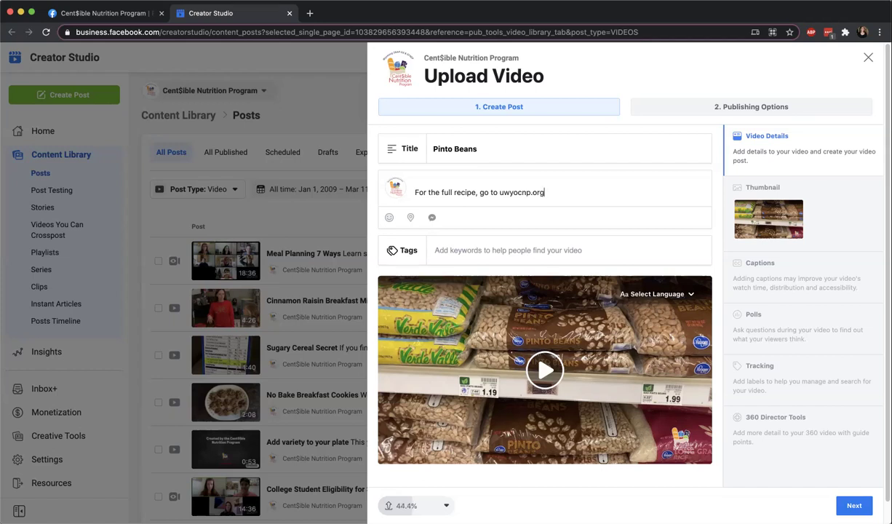
{"action": "type", "text": "/"}
{"action": "type", "text": "pinto"}
{"action": "key", "text": "BackSpace"}
{"action": "key", "text": "BackSpace"}
{"action": "key", "text": "BackSpace"}
{"action": "key", "text": "BackSpace"}
{"action": "key", "text": "BackSpace"}
{"action": "type", "text": "surprise-lunch-sandwich"}
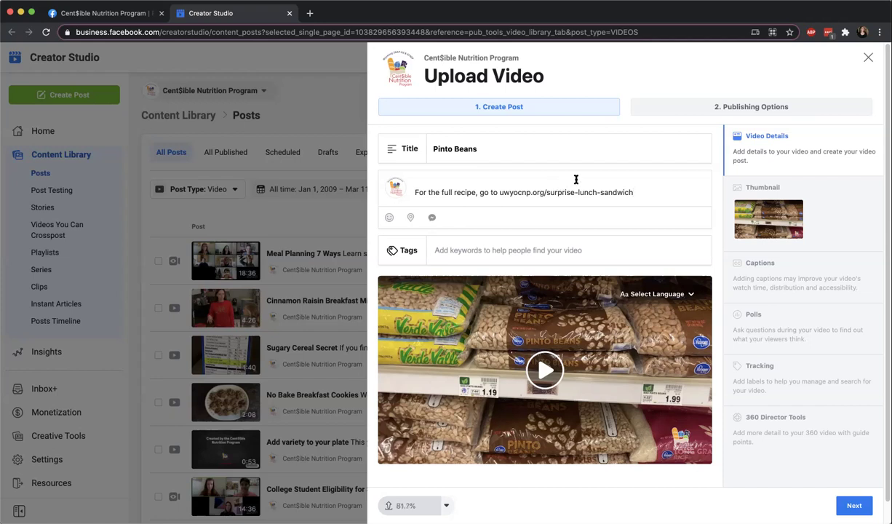
Add the line "Description" above the recipe link sentence in the video's description.
{"action": "left_click", "coordinate": [502, 179]}
{"action": "type", "text": "Description"}
{"action": "key", "text": "Return"}
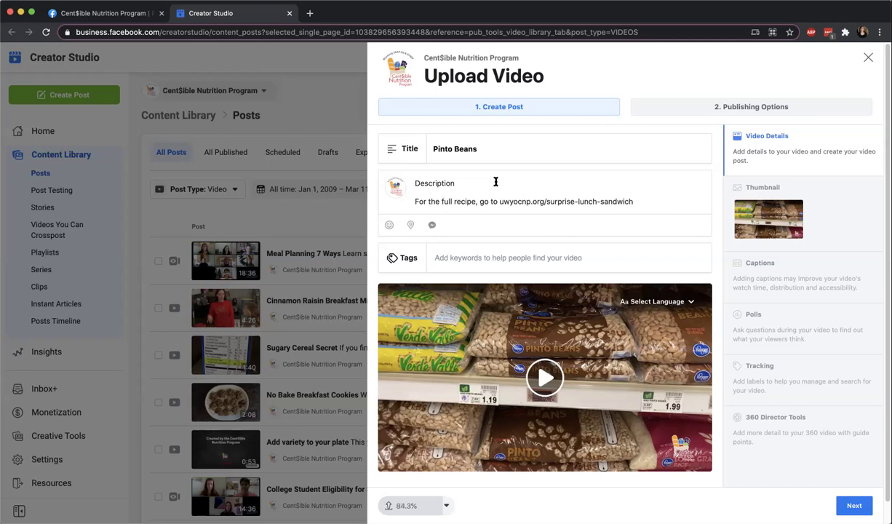
Tag the video with the suggested keywords "Casper, Wyoming", "Legumes & Beans" and "Chocolate".
{"action": "left_click", "coordinate": [468, 258]}
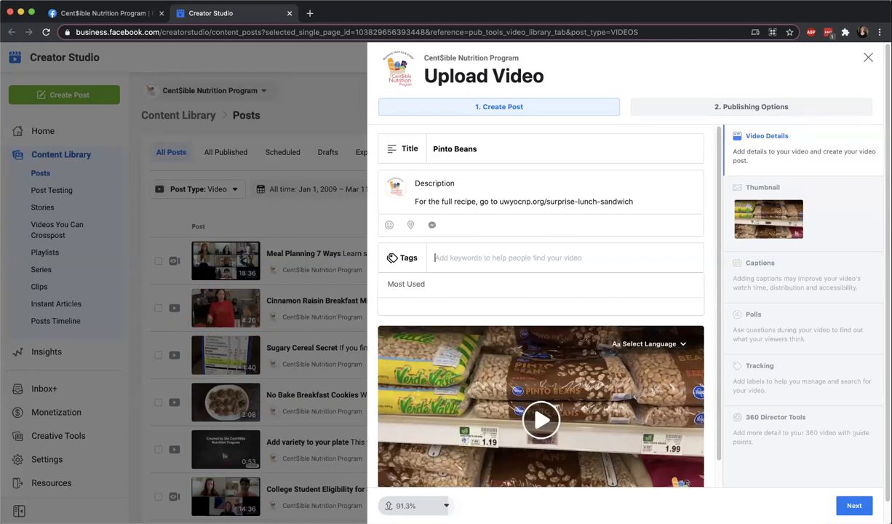
{"action": "type", "text": "Wy"}
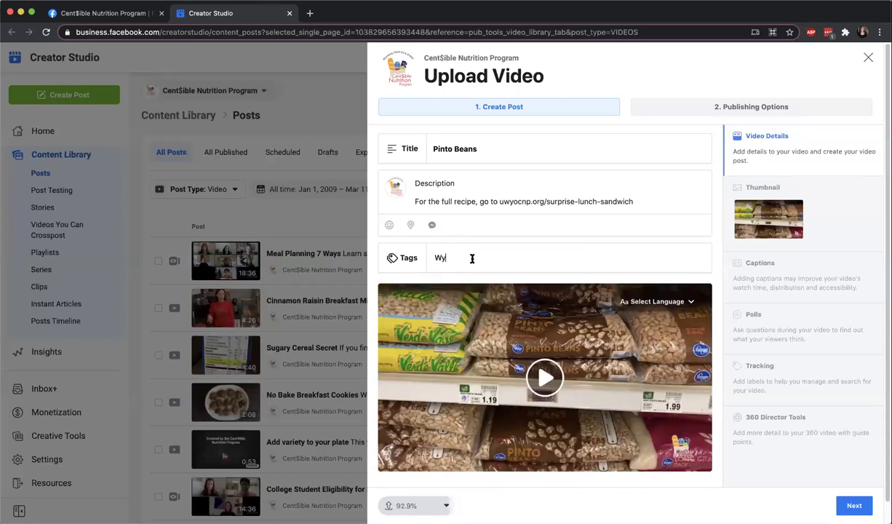
{"action": "type", "text": "oming"}
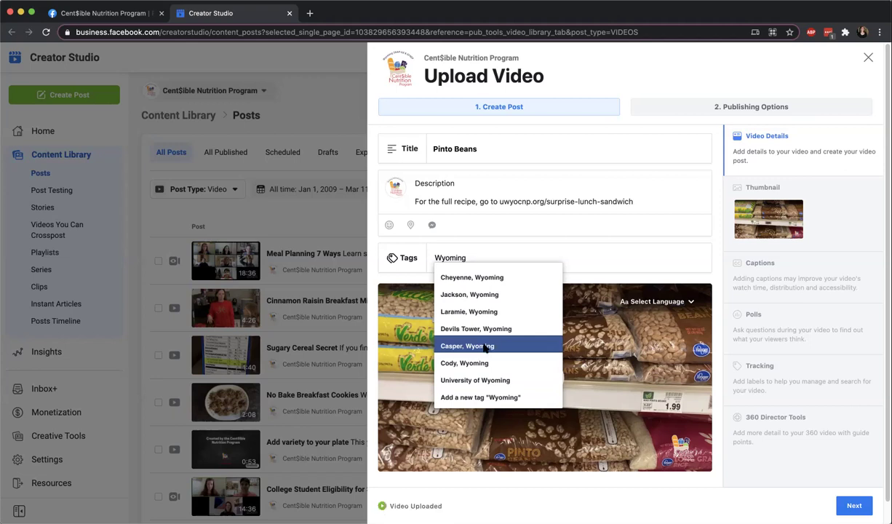
{"action": "left_click", "coordinate": [483, 352]}
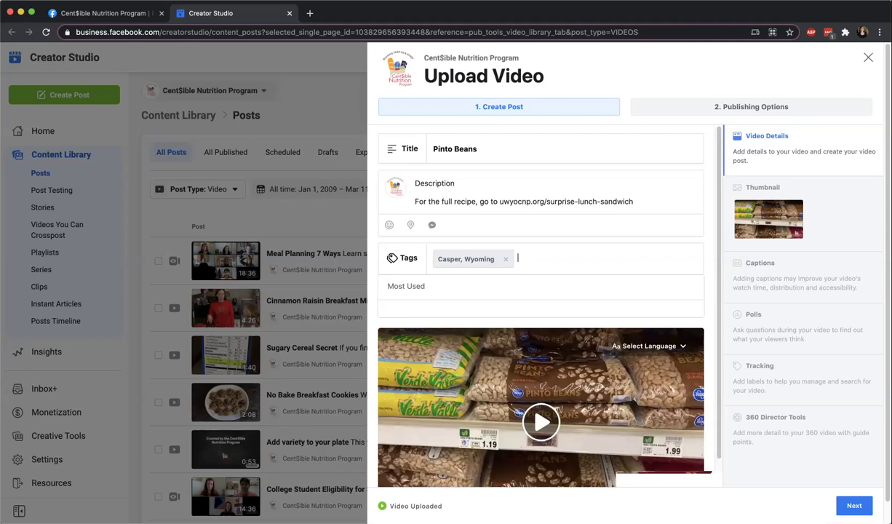
{"action": "type", "text": "beans"}
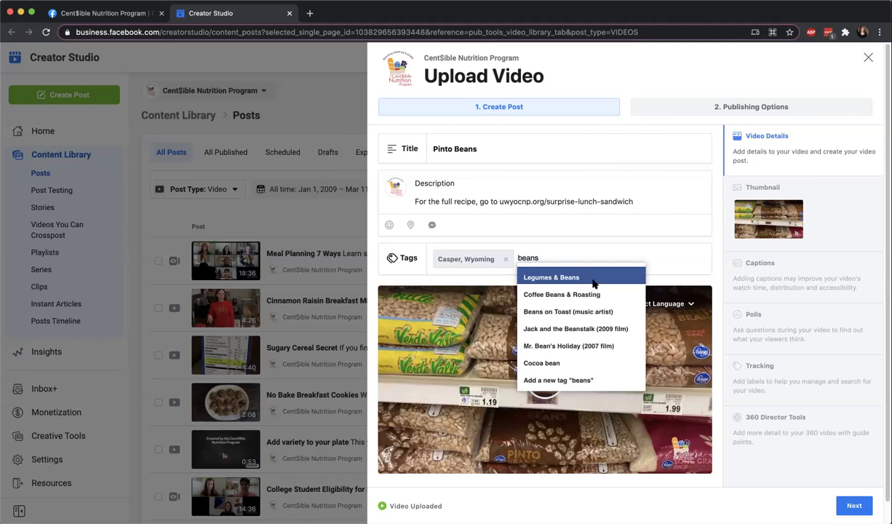
{"action": "left_click", "coordinate": [594, 282]}
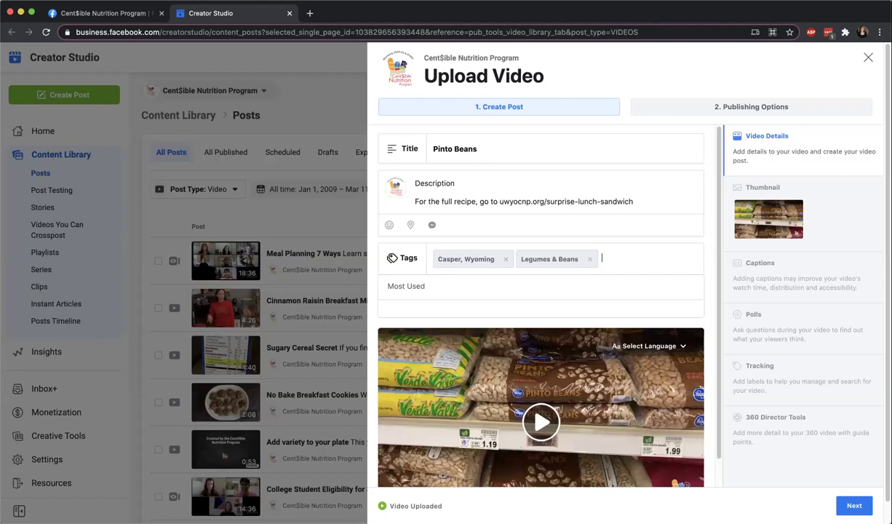
{"action": "type", "text": "choco"}
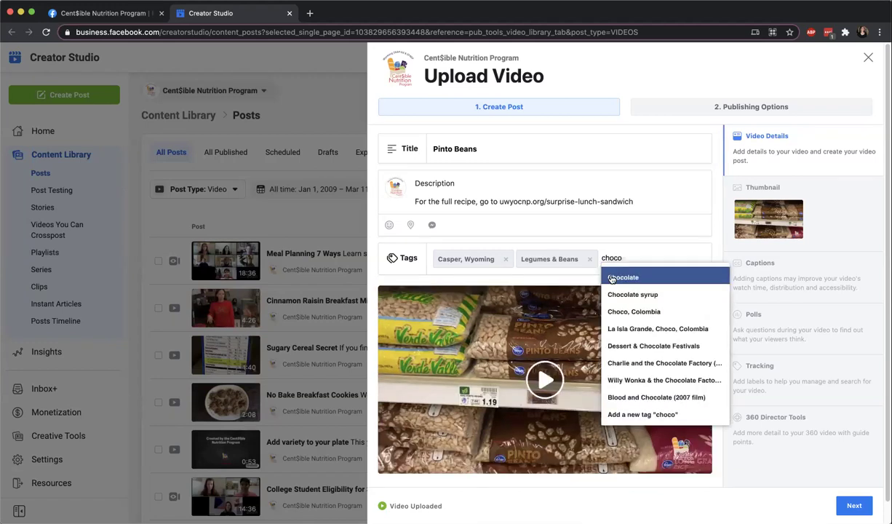
{"action": "left_click", "coordinate": [616, 277]}
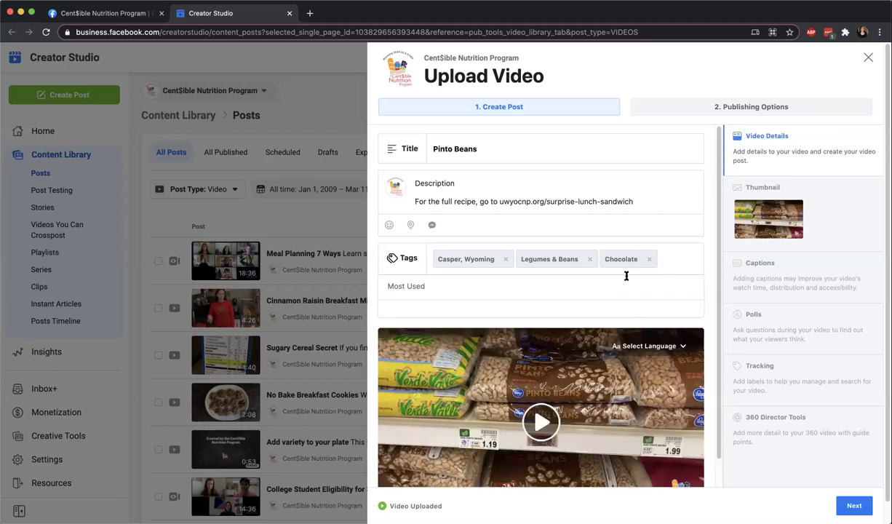
{"action": "type", "text": "re"}
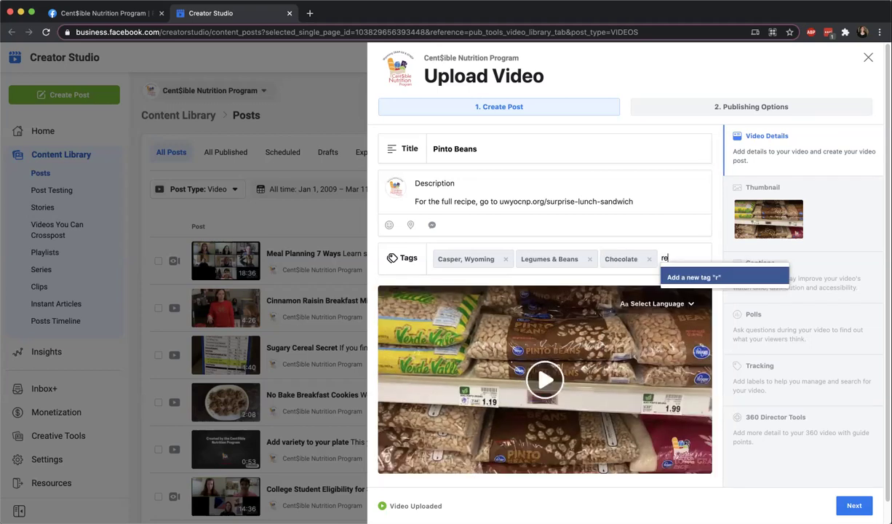
{"action": "type", "text": "cepie"}
{"action": "key", "text": "BackSpace"}
{"action": "key", "text": "BackSpace"}
{"action": "key", "text": "BackSpace"}
{"action": "key", "text": "BackSpace"}
{"action": "type", "text": "ipe"}
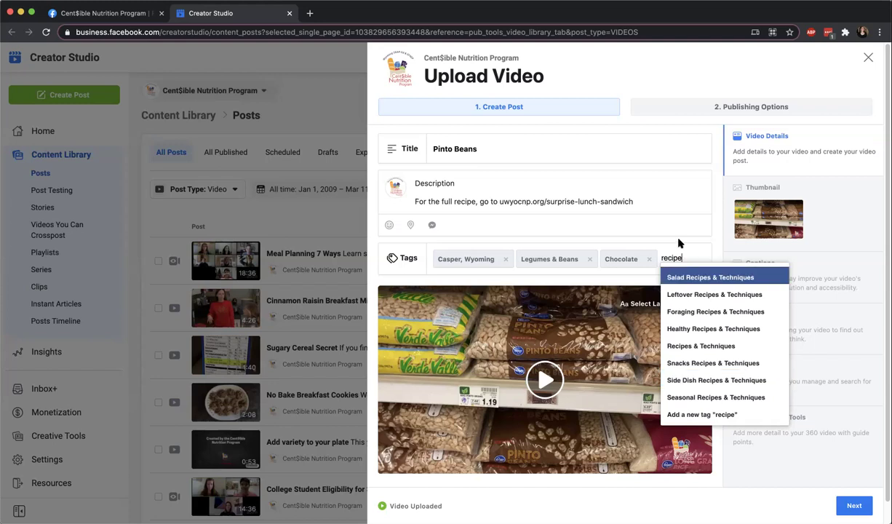
{"action": "key", "text": "Escape"}
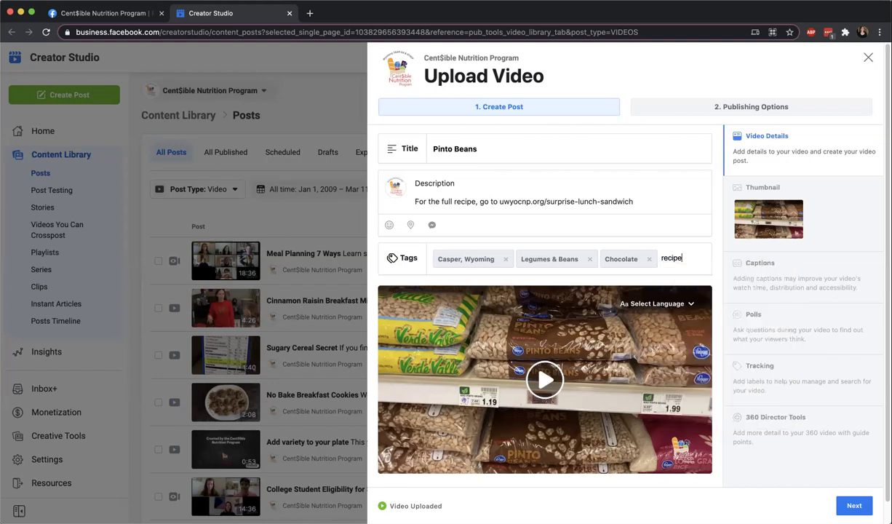
{"action": "key", "text": "BackSpace"}
{"action": "key", "text": "BackSpace"}
{"action": "key", "text": "BackSpace"}
{"action": "key", "text": "BackSpace"}
{"action": "key", "text": "BackSpace"}
{"action": "key", "text": "BackSpace"}
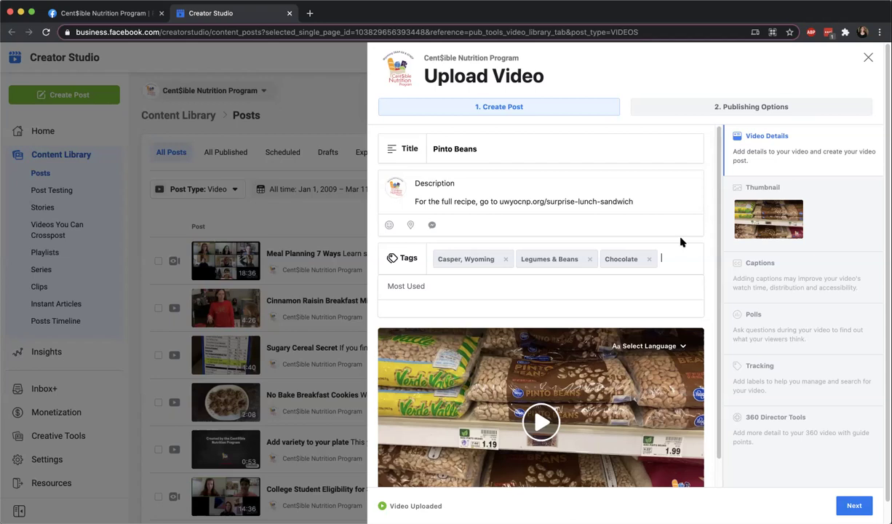
{"action": "left_click", "coordinate": [692, 268]}
Set the video's language to English.
{"action": "scroll", "coordinate": [692, 273], "scroll_direction": "down", "scroll_amount": 1}
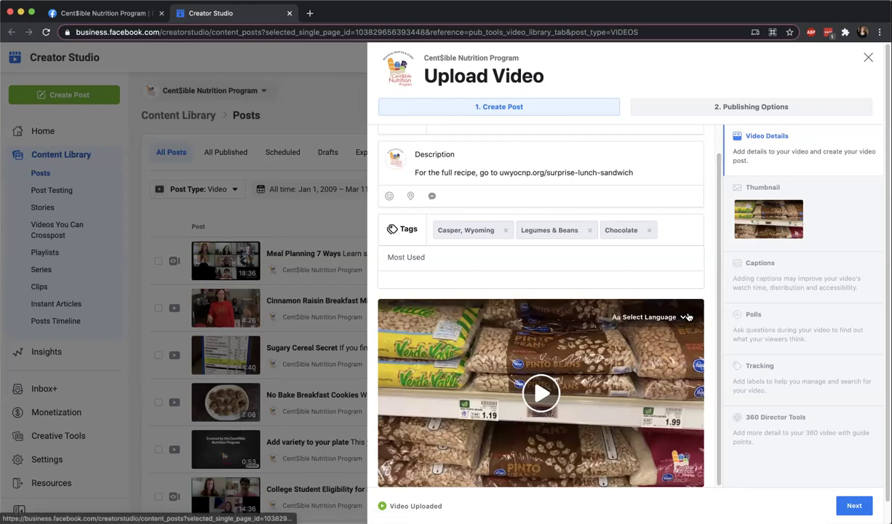
{"action": "scroll", "coordinate": [689, 317], "scroll_direction": "up", "scroll_amount": 1}
{"action": "left_click", "coordinate": [655, 304]}
{"action": "type", "text": "en"}
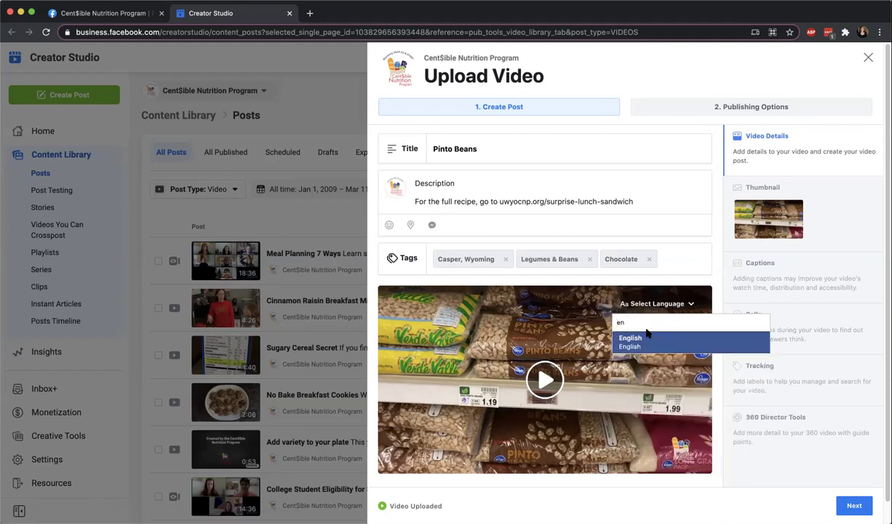
{"action": "key", "text": "Return"}
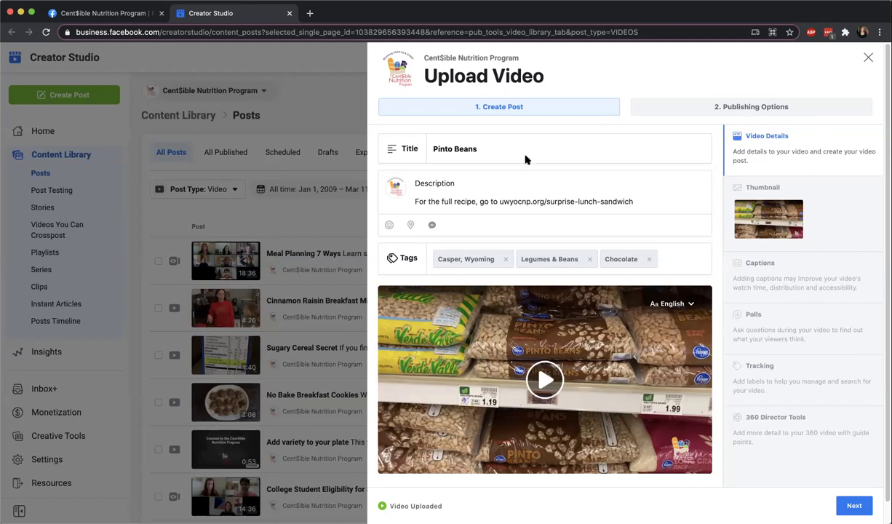
Choose the last auto-generated image, showing food being prepared on a tray, as the video's thumbnail.
{"action": "left_click", "coordinate": [852, 210]}
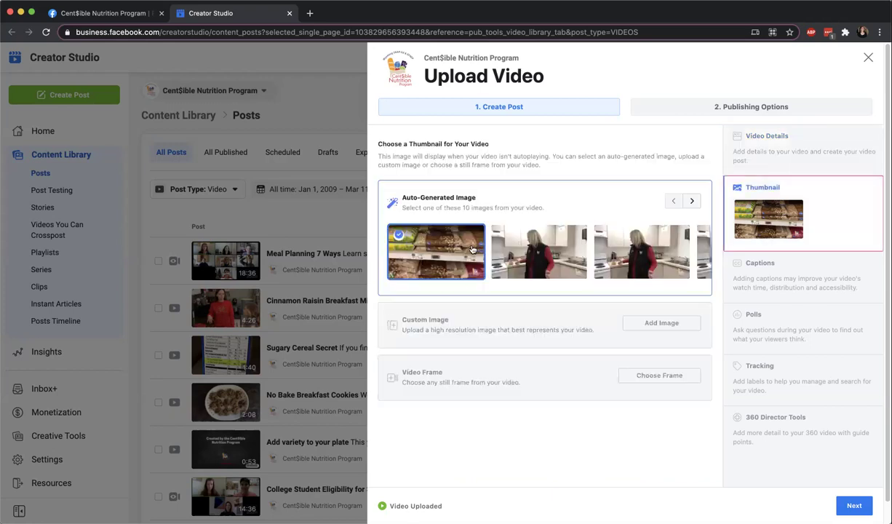
{"action": "left_click", "coordinate": [692, 202]}
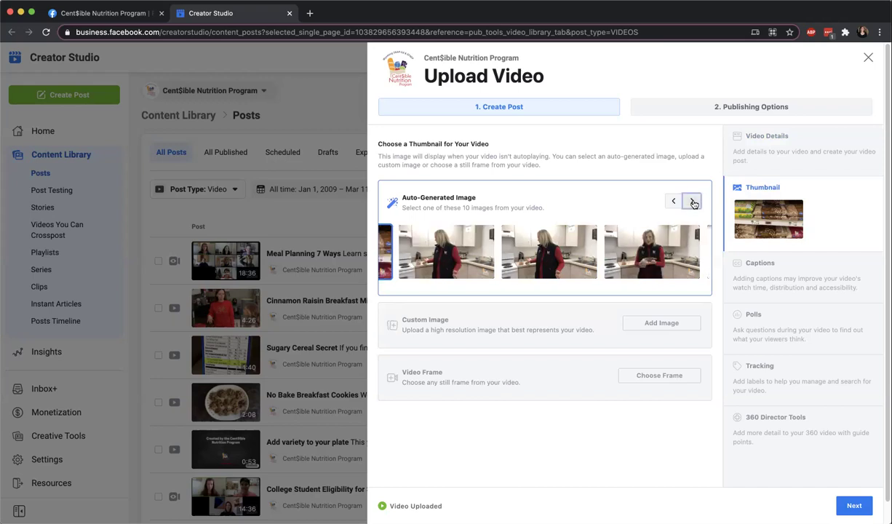
{"action": "left_click", "coordinate": [692, 202]}
{"action": "left_click", "coordinate": [692, 201]}
{"action": "left_click", "coordinate": [559, 251]}
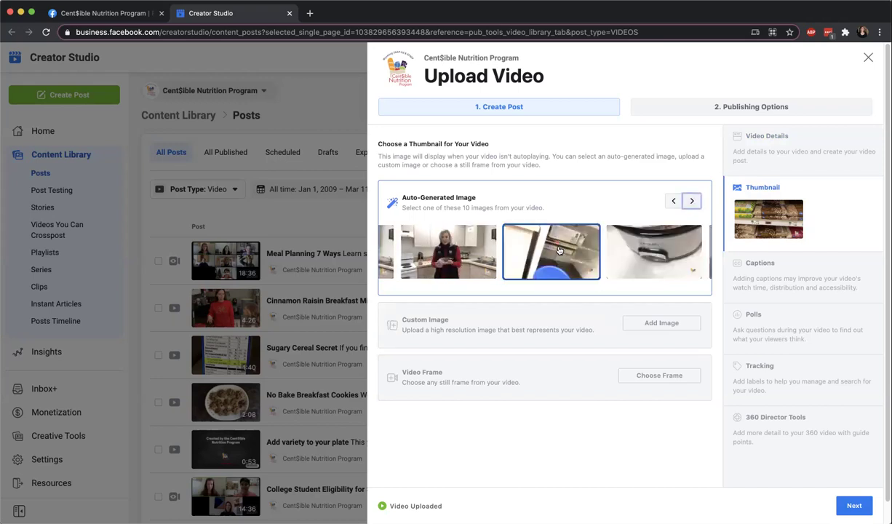
{"action": "left_click", "coordinate": [683, 232]}
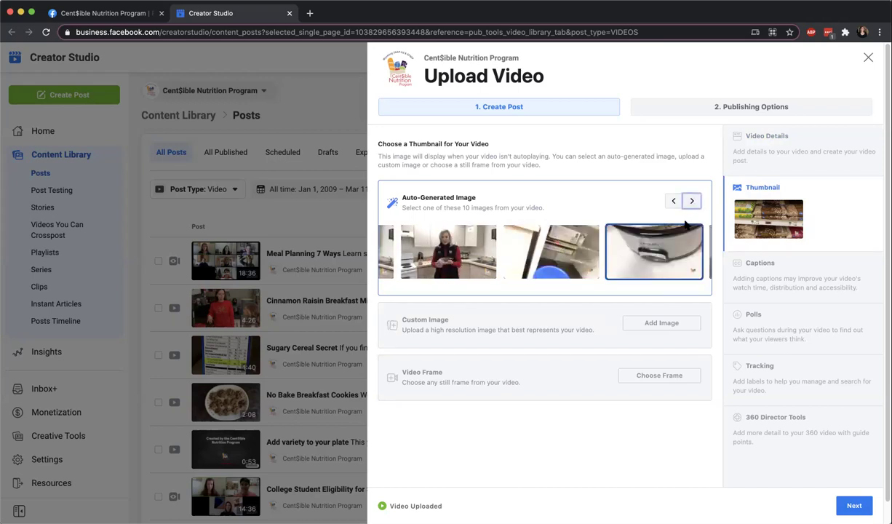
{"action": "left_click", "coordinate": [693, 202]}
{"action": "left_click", "coordinate": [692, 202]}
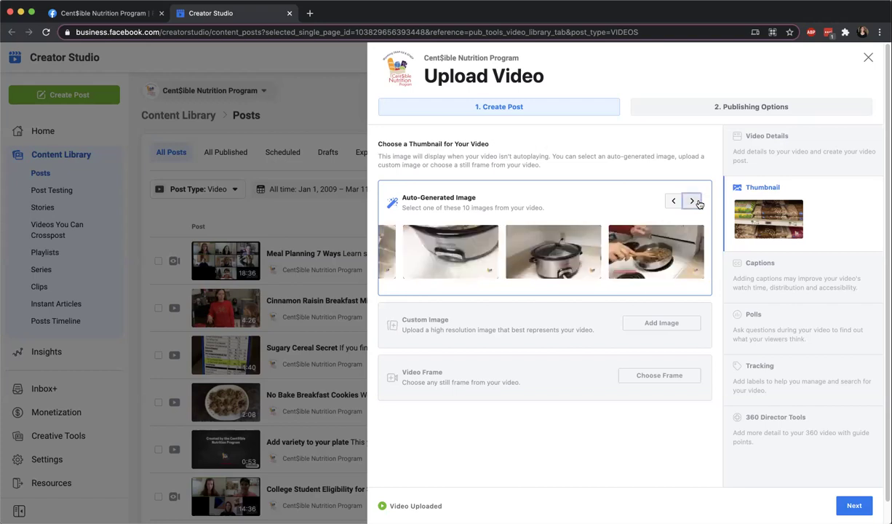
{"action": "left_click", "coordinate": [696, 202]}
{"action": "left_click", "coordinate": [696, 202]}
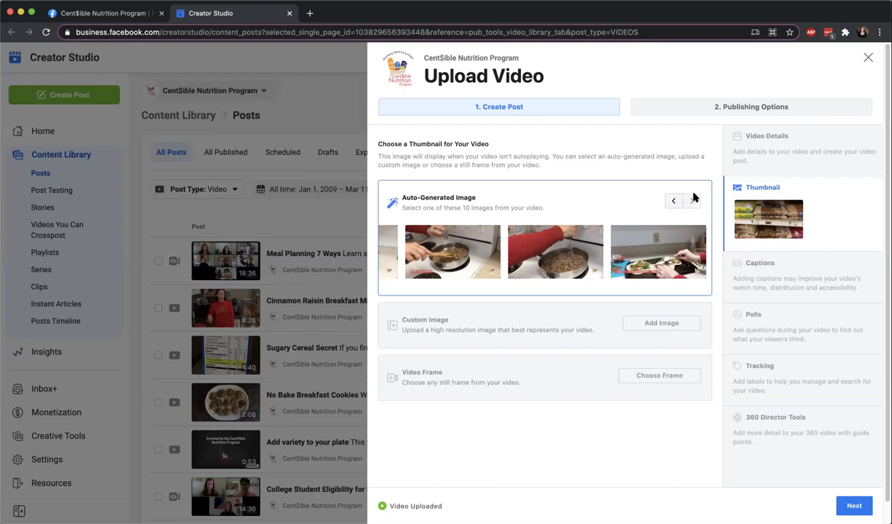
{"action": "left_click", "coordinate": [637, 236]}
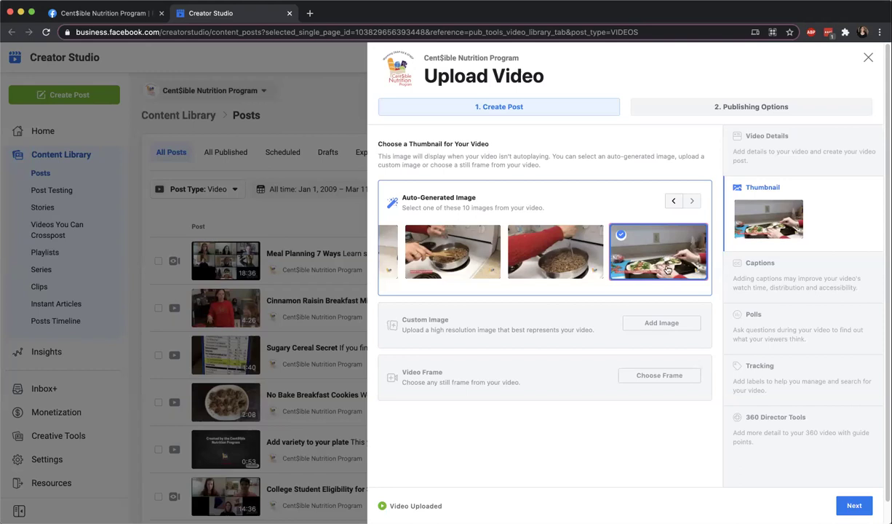
Turn on auto-generated captions for the video.
{"action": "left_click", "coordinate": [655, 324]}
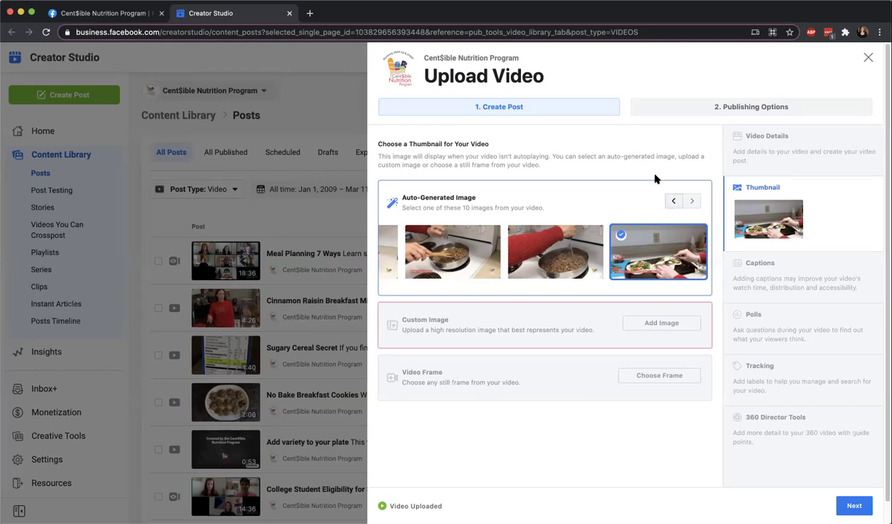
{"action": "left_click", "coordinate": [834, 268]}
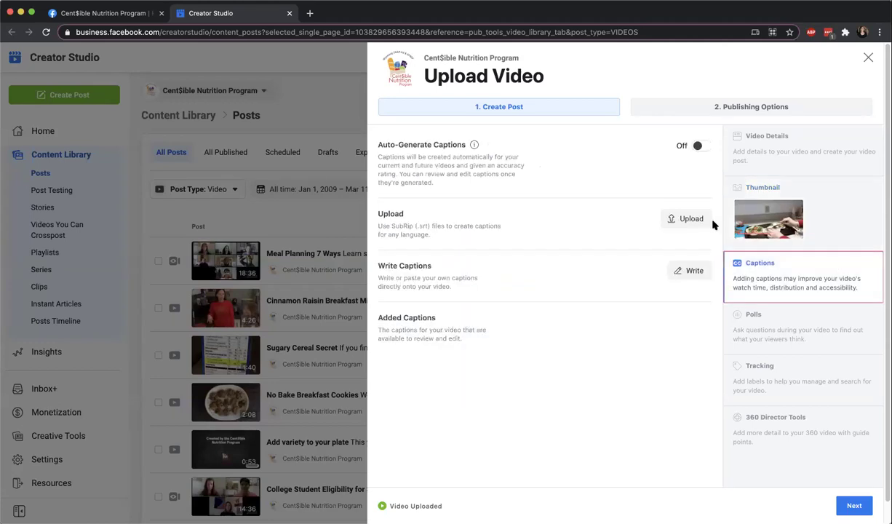
{"action": "left_click", "coordinate": [700, 146]}
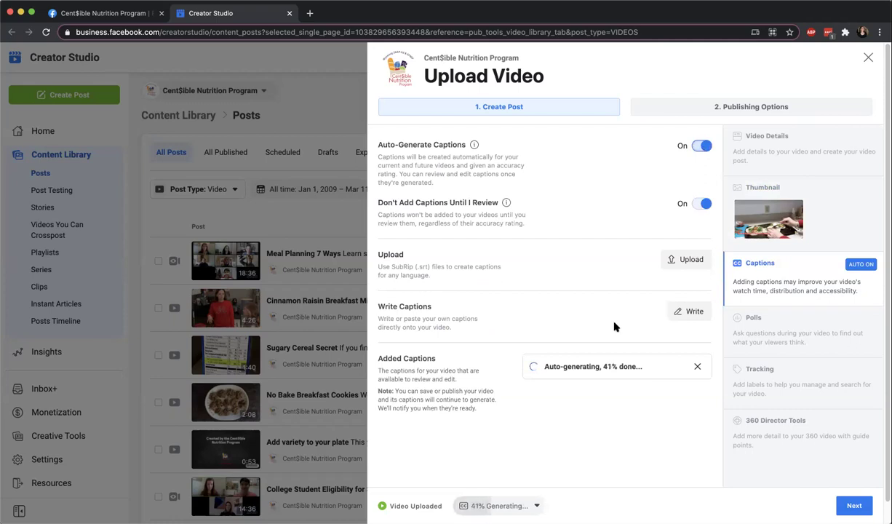
Cancel the caption auto-generation and reload the site, discarding the current upload.
{"action": "left_click", "coordinate": [699, 366]}
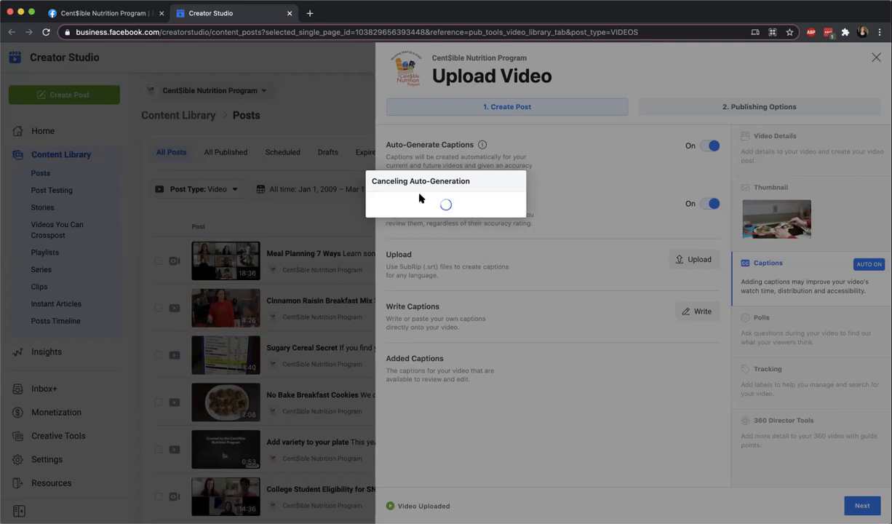
{"action": "left_click", "coordinate": [44, 33]}
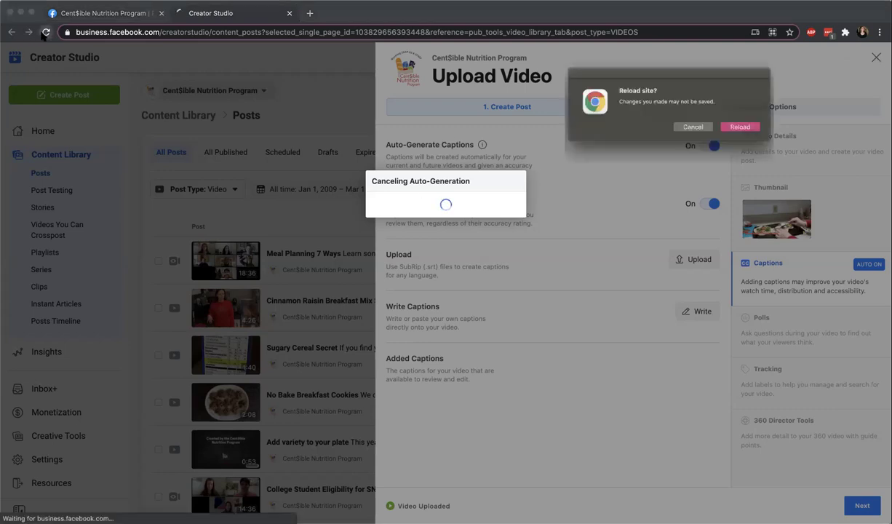
{"action": "left_click", "coordinate": [740, 127]}
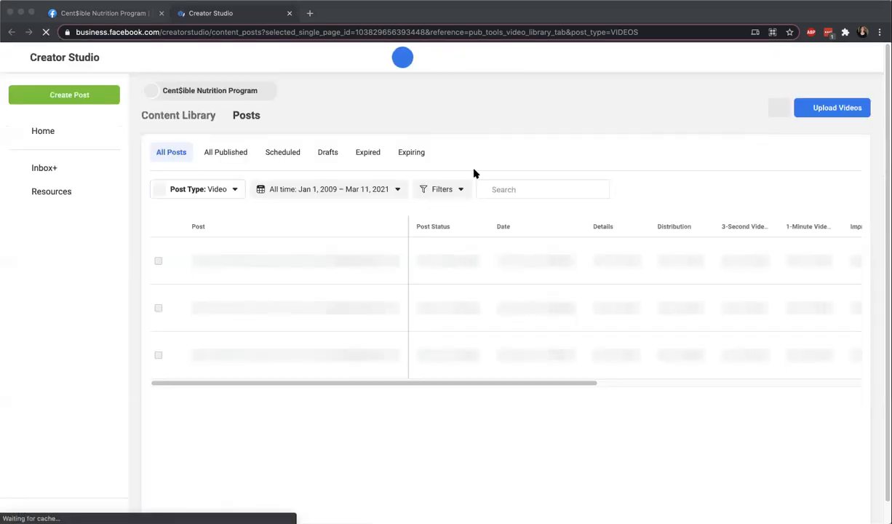
Upload the video SNAC_Jan21_BeanCornSalsa-CNP.mp4 and title it "Black Bean & Corn Salsa".
{"action": "left_click", "coordinate": [834, 110]}
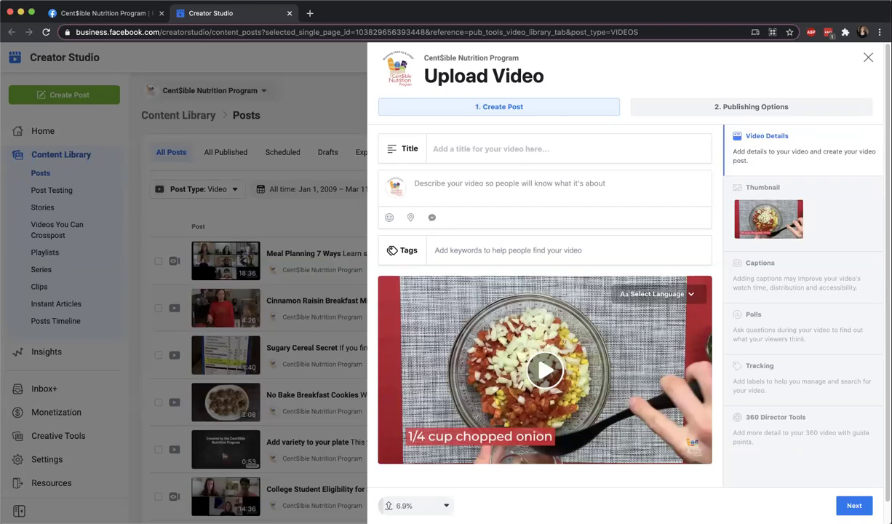
{"action": "type", "text": "Black Bean & Corn Salsa"}
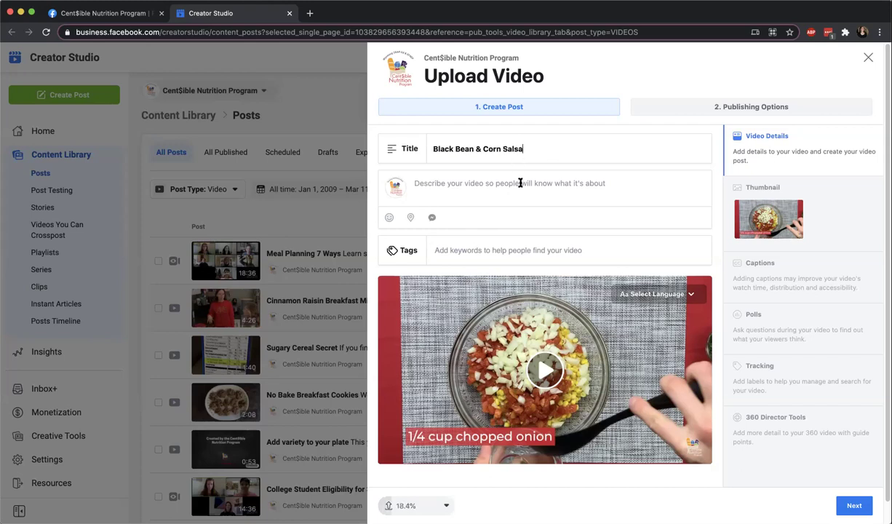
Enter the video description "write description" with "Find the recipe at URL" on a second line.
{"action": "left_click", "coordinate": [521, 184]}
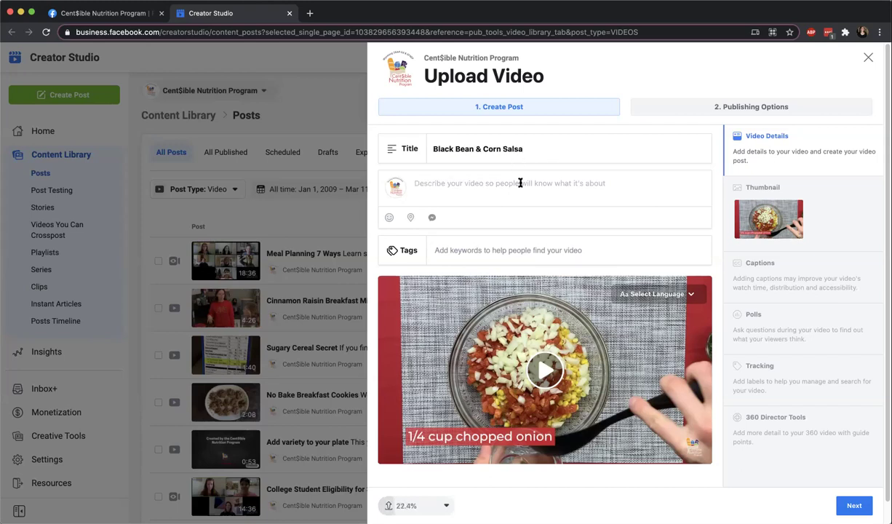
{"action": "type", "text": "write de"}
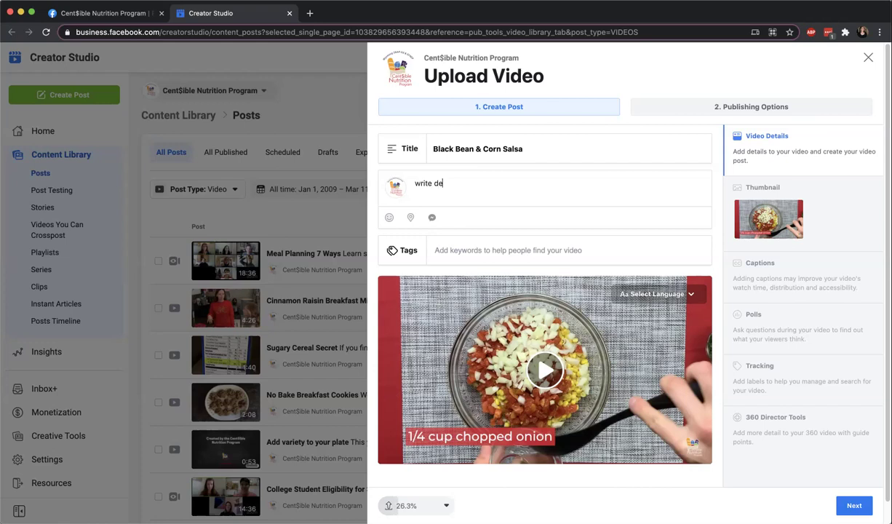
{"action": "type", "text": "scription"}
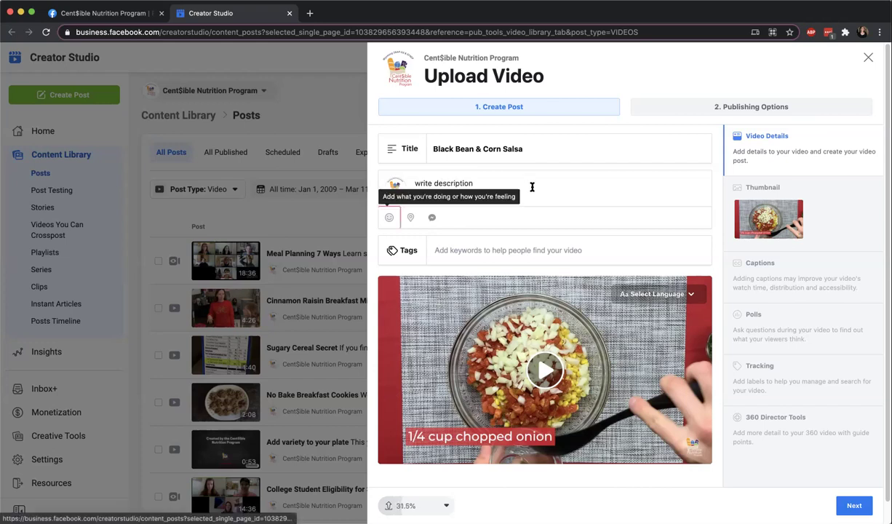
{"action": "key", "text": "Return"}
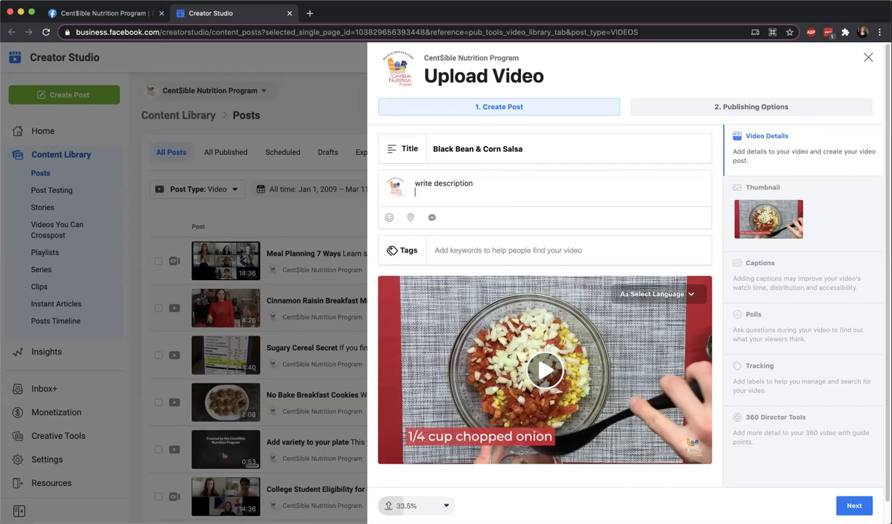
{"action": "type", "text": "Find the reicpe at URL"}
{"action": "left_click", "coordinate": [593, 164]}
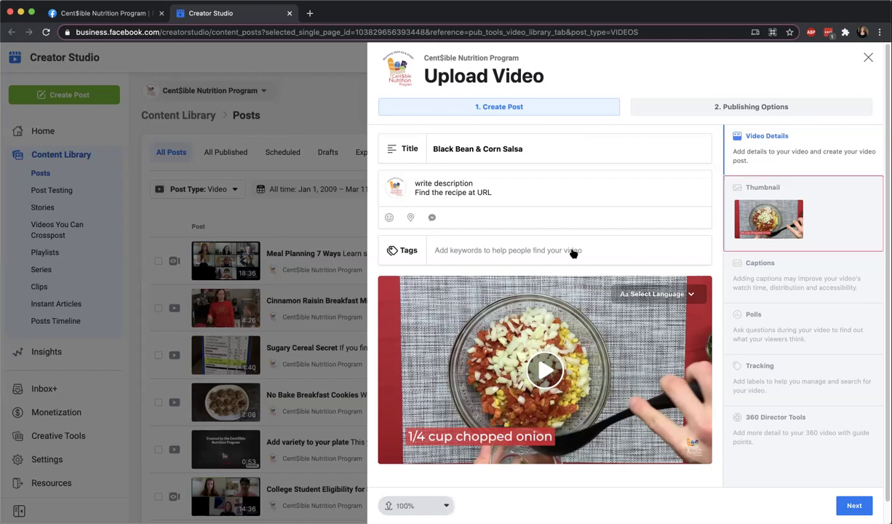
Choose the second auto-generated image, showing the recipe title, as the thumbnail and view the caption options.
{"action": "left_click", "coordinate": [763, 206]}
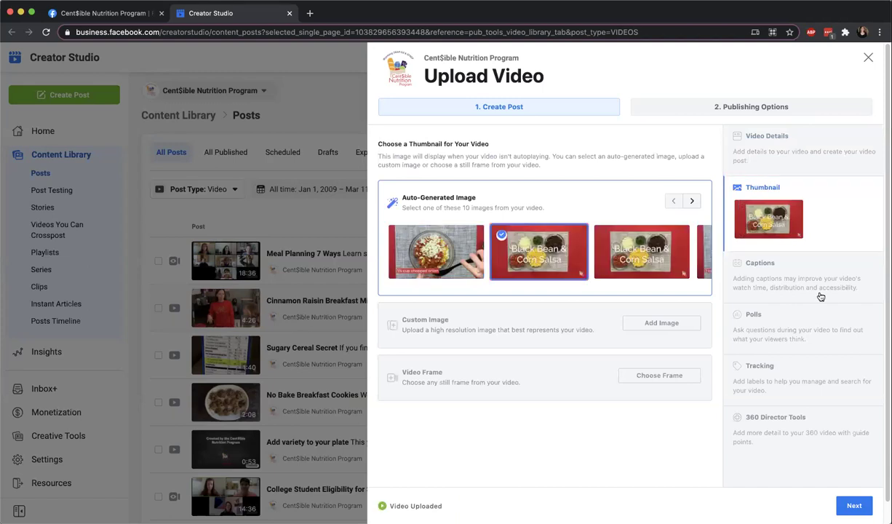
{"action": "left_click", "coordinate": [812, 273]}
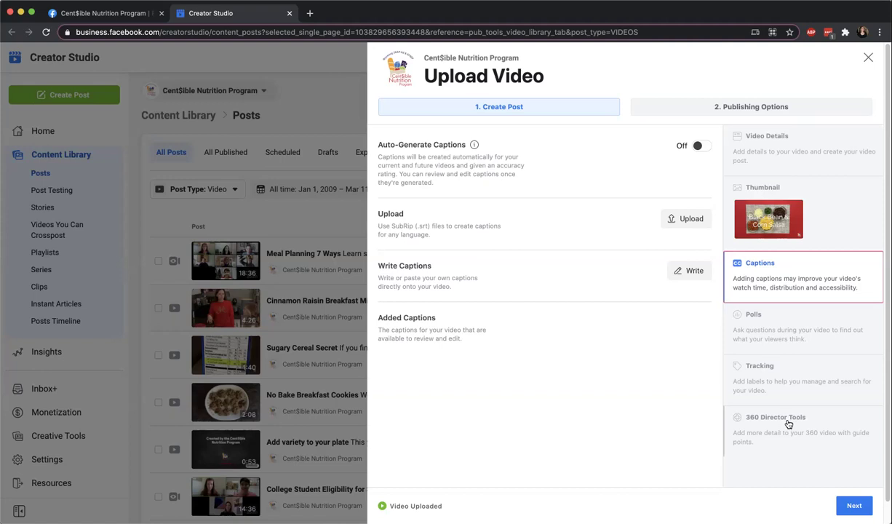
Set the video to publish on a schedule, with March 31, 2021 as the publishing date.
{"action": "left_click", "coordinate": [773, 106]}
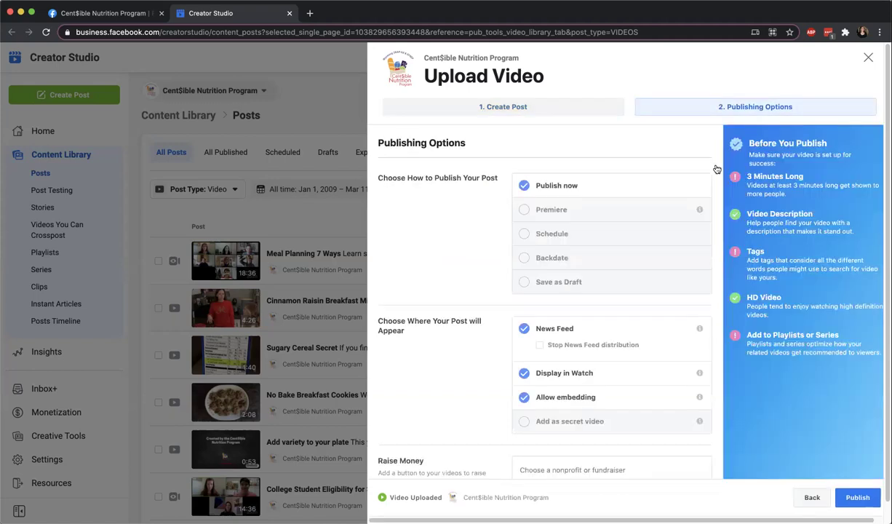
{"action": "left_click", "coordinate": [561, 233]}
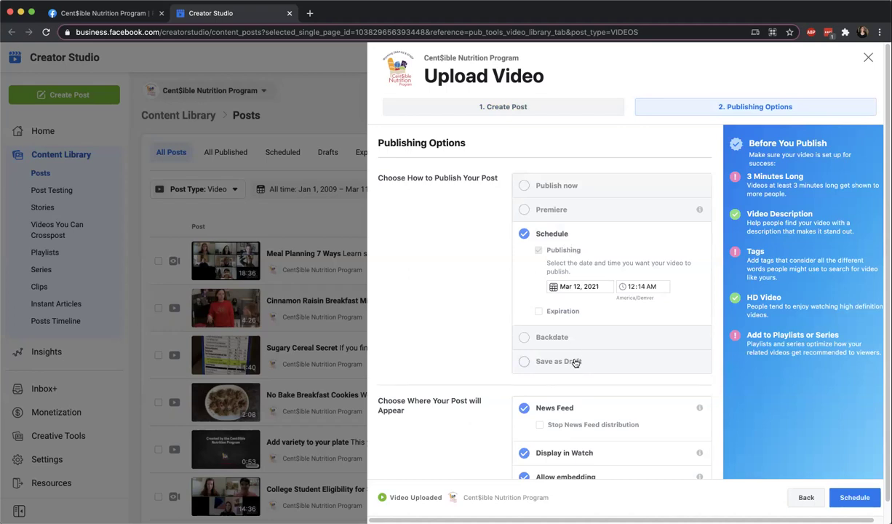
{"action": "left_click", "coordinate": [587, 287]}
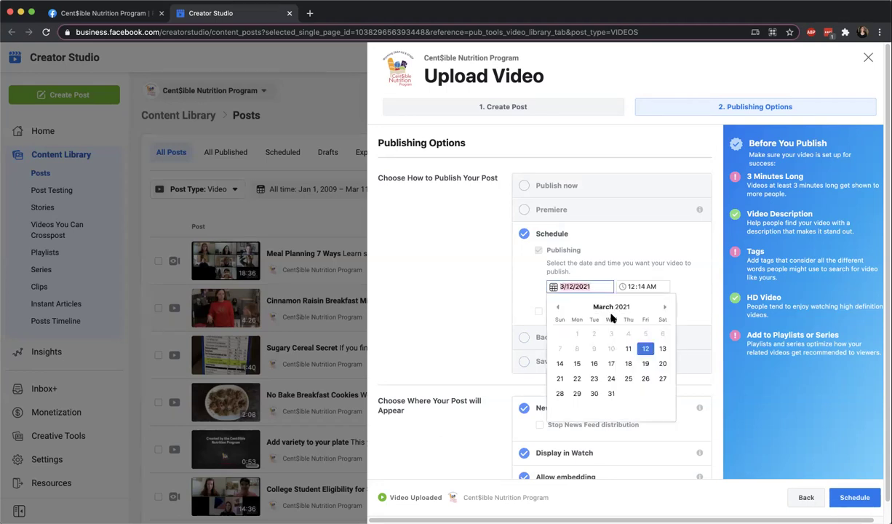
{"action": "left_click", "coordinate": [612, 393]}
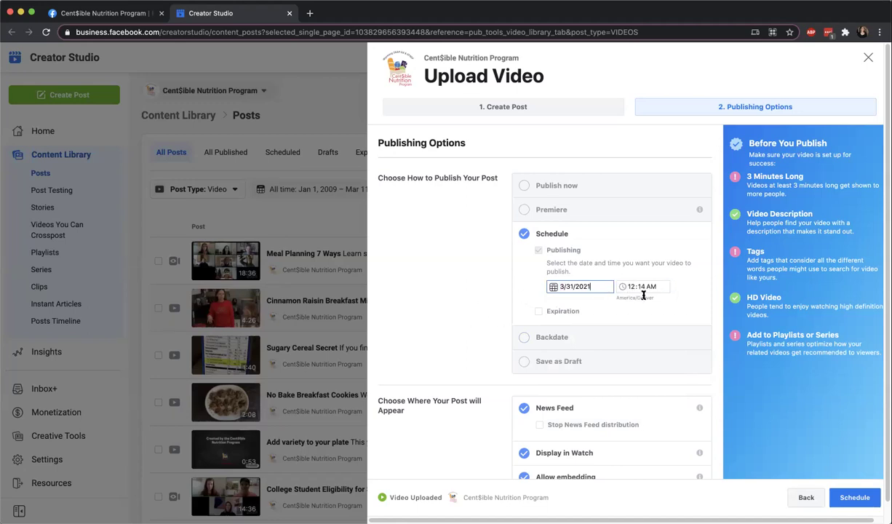
{"action": "left_click", "coordinate": [420, 291]}
Disable embedding of the video in the choices for where the post will appear.
{"action": "scroll", "coordinate": [440, 298], "scroll_direction": "down", "scroll_amount": 2}
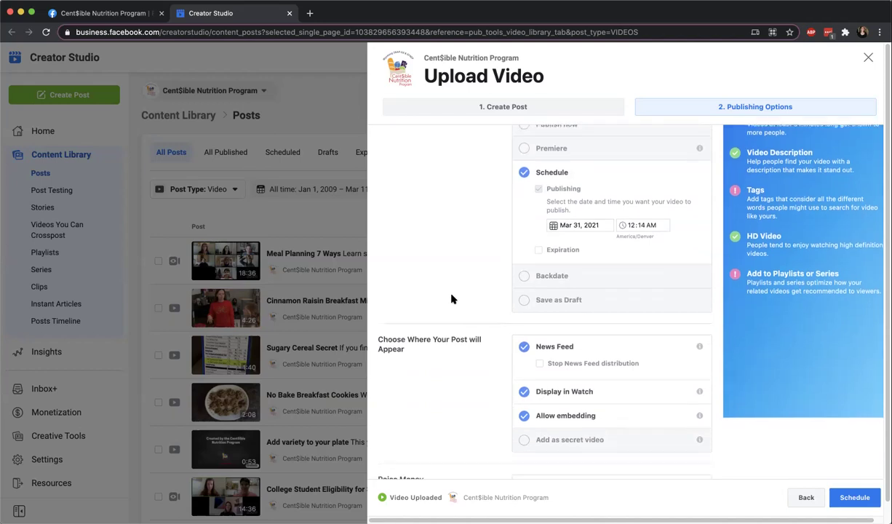
{"action": "scroll", "coordinate": [452, 299], "scroll_direction": "down", "scroll_amount": 3}
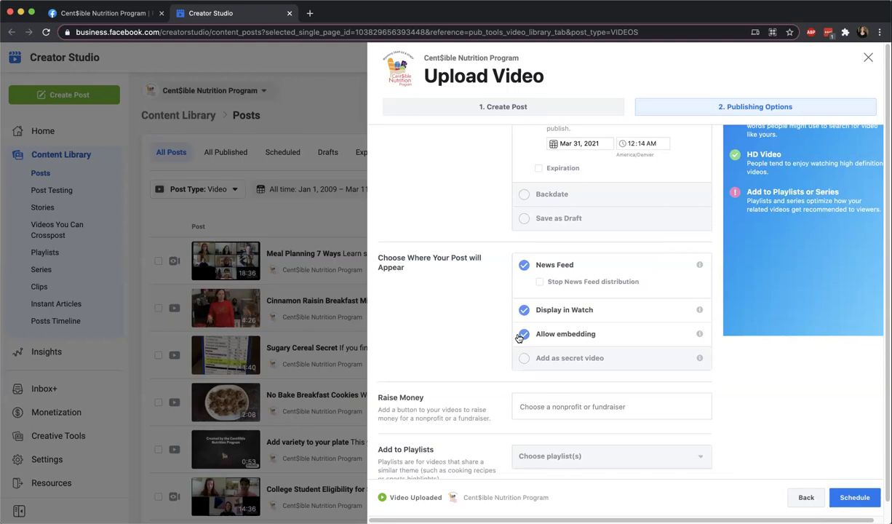
{"action": "left_click", "coordinate": [522, 335]}
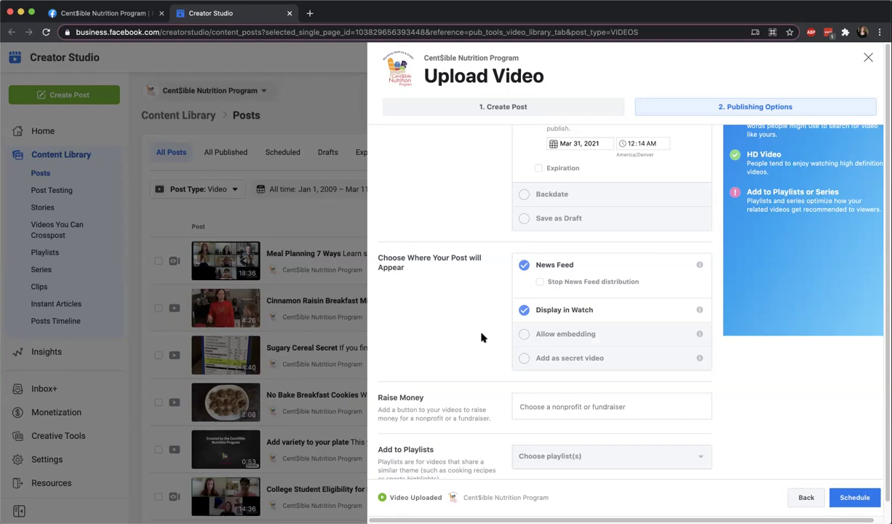
Review the fundraiser, playlist, series, crossposting and moderation options, and check the uploaded file's details.
{"action": "scroll", "coordinate": [509, 313], "scroll_direction": "down", "scroll_amount": 1}
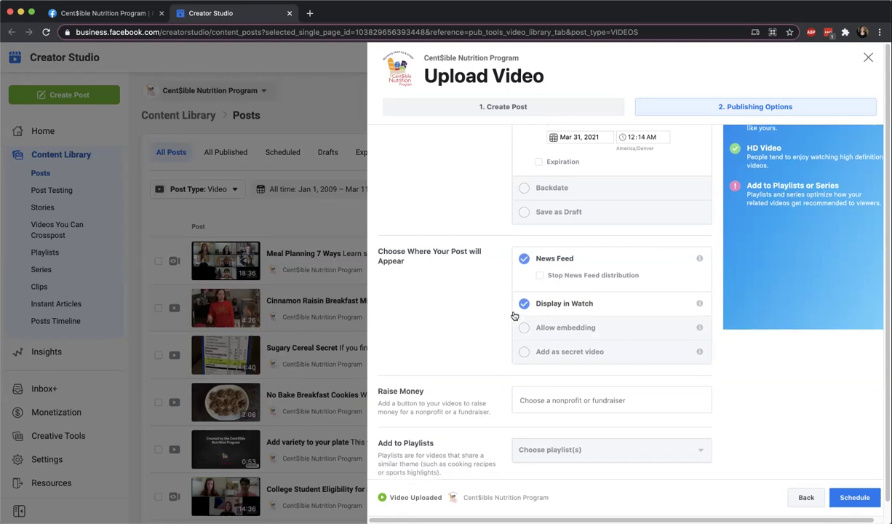
{"action": "scroll", "coordinate": [514, 316], "scroll_direction": "down", "scroll_amount": 1}
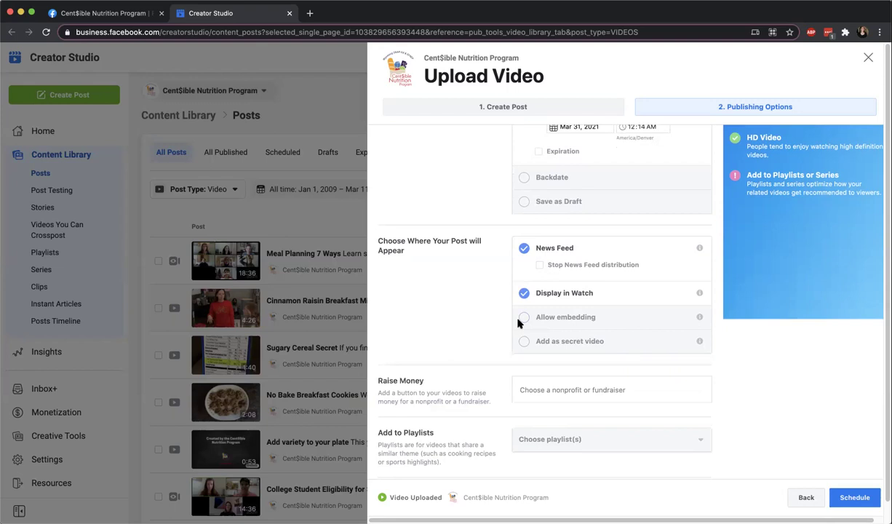
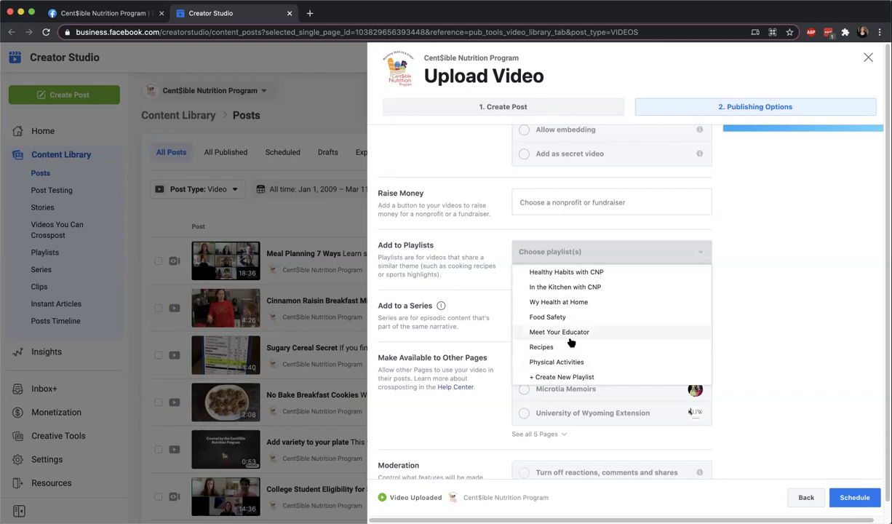
{"action": "left_click", "coordinate": [489, 245]}
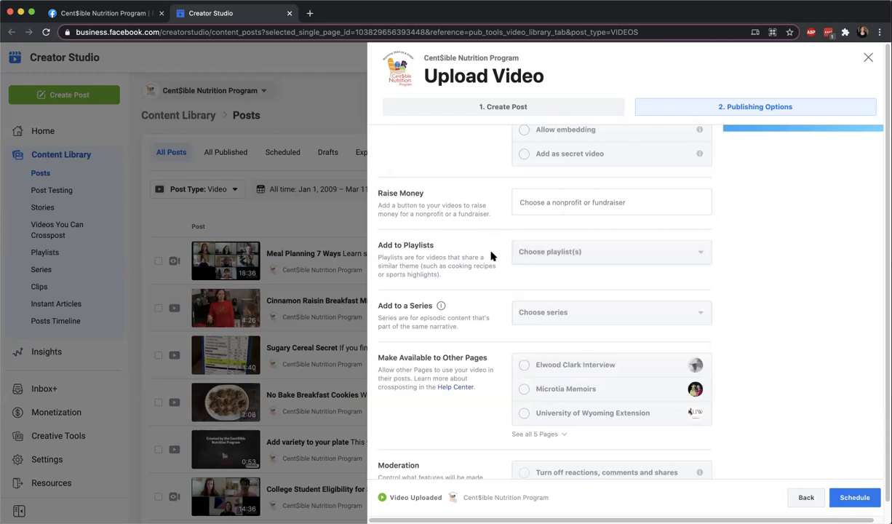
{"action": "left_click", "coordinate": [539, 313]}
{"action": "left_click", "coordinate": [487, 296]}
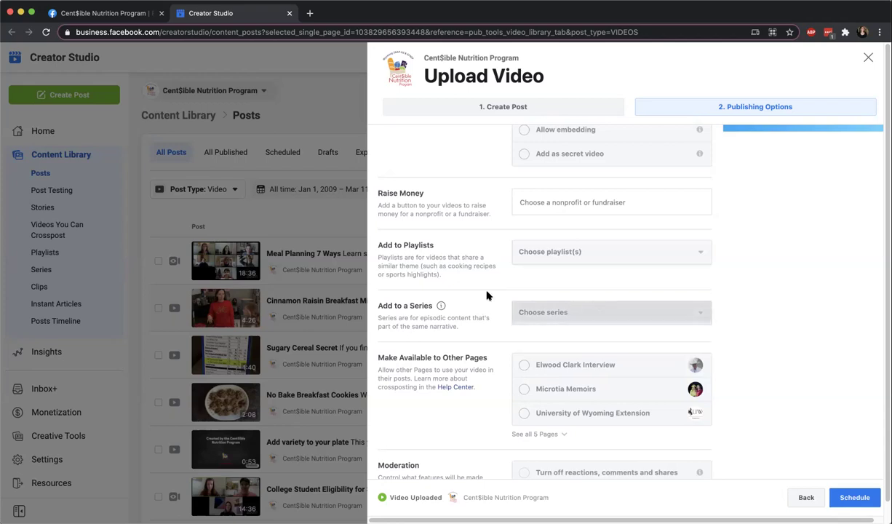
{"action": "scroll", "coordinate": [488, 338], "scroll_direction": "down", "scroll_amount": 1}
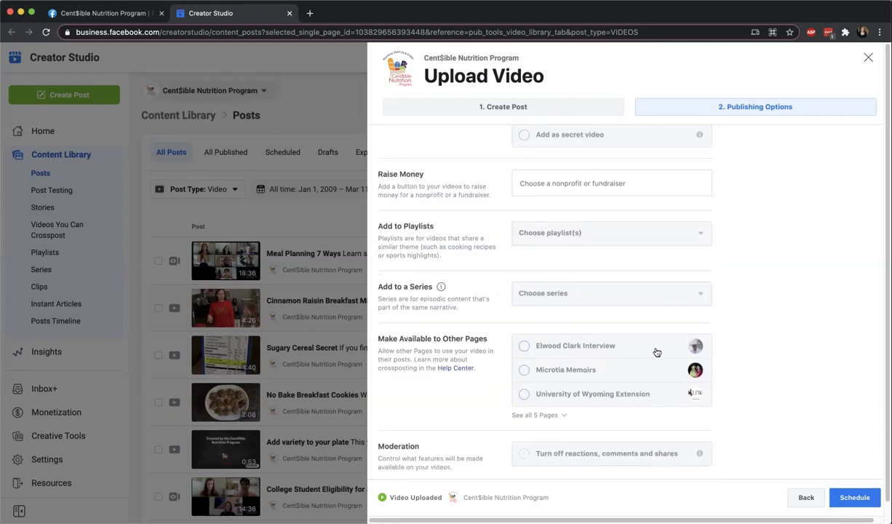
{"action": "scroll", "coordinate": [721, 336], "scroll_direction": "down", "scroll_amount": 1}
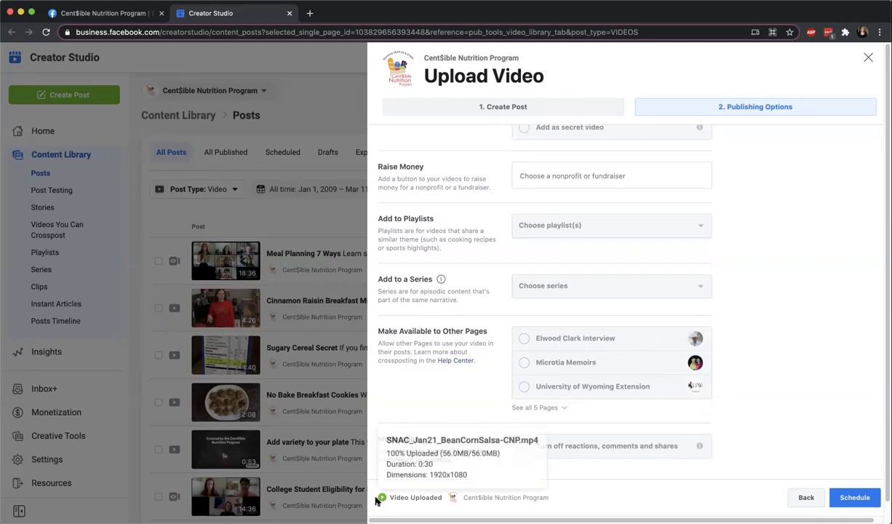
{"action": "left_click_drag", "start_coordinate": [404, 495], "coordinate": [419, 499]}
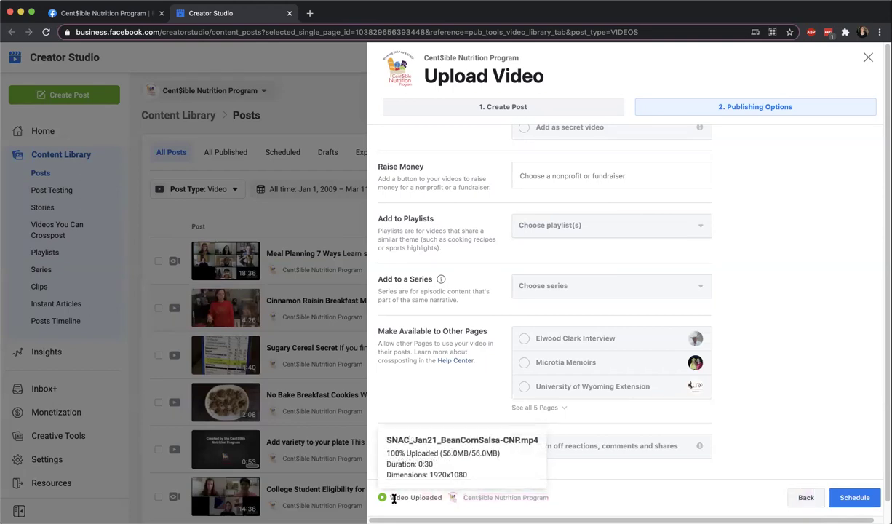
{"action": "mouse_move", "coordinate": [420, 500]}
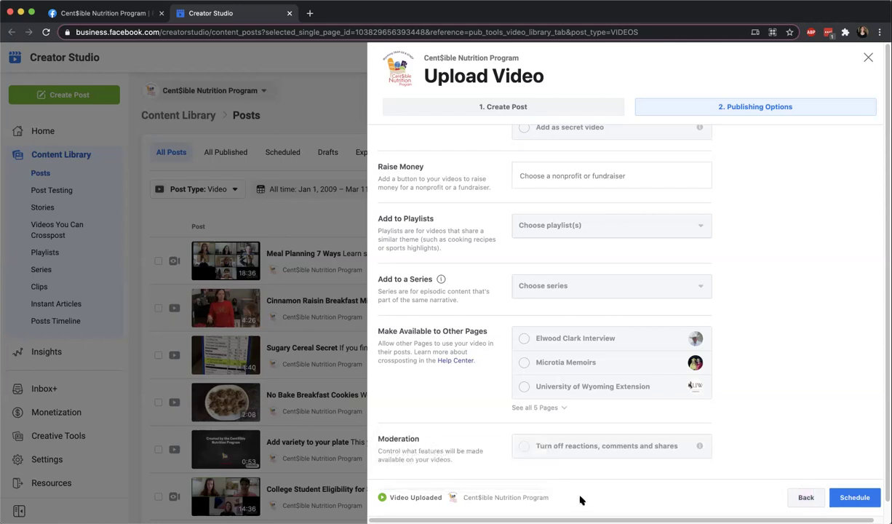
Schedule the Black Bean & Corn Salsa video and reload the page's posts list.
{"action": "left_click", "coordinate": [866, 495]}
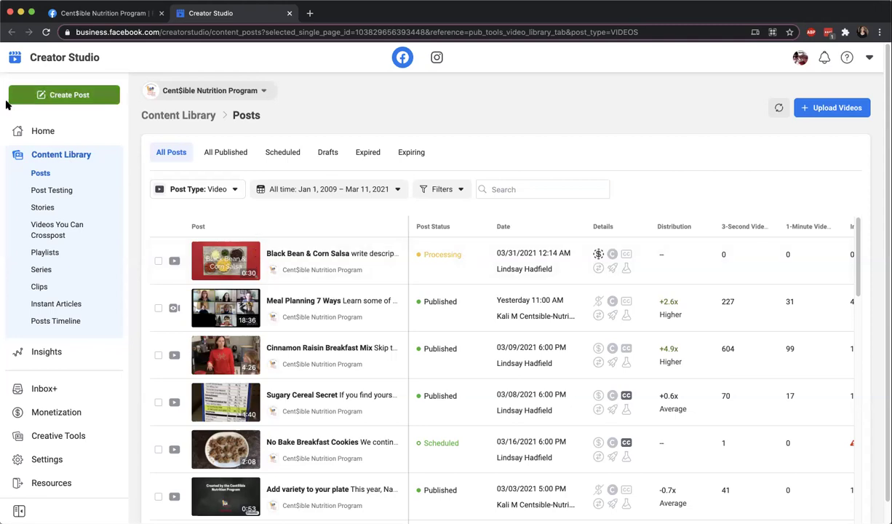
{"action": "left_click", "coordinate": [45, 32]}
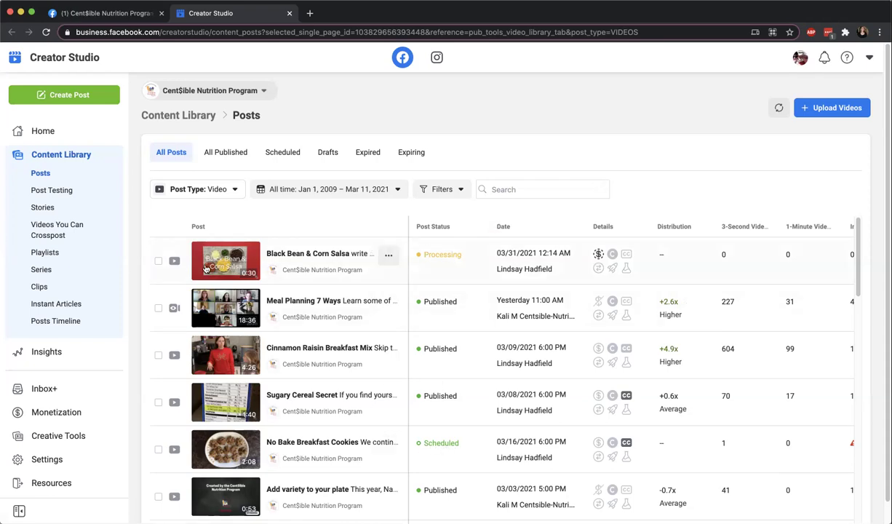
Delete the Black Bean & Corn Salsa video post from the page's posts list.
{"action": "left_click", "coordinate": [159, 262]}
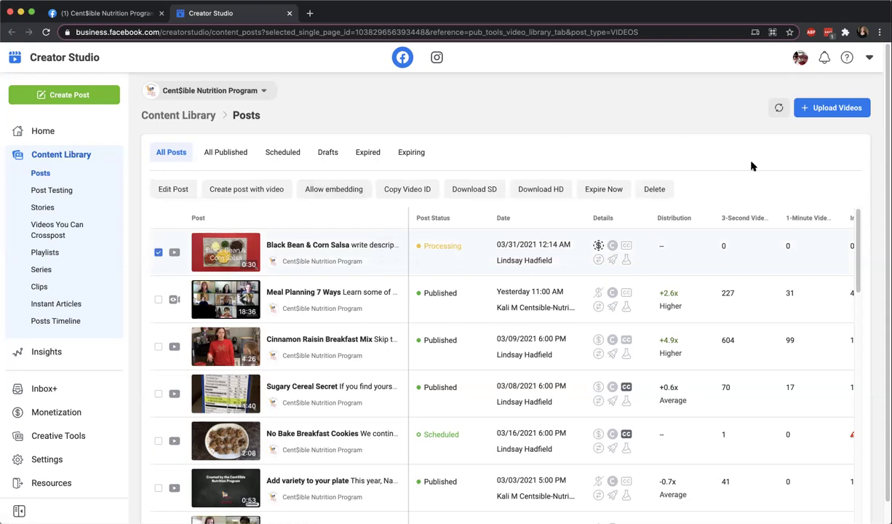
{"action": "left_click", "coordinate": [389, 248]}
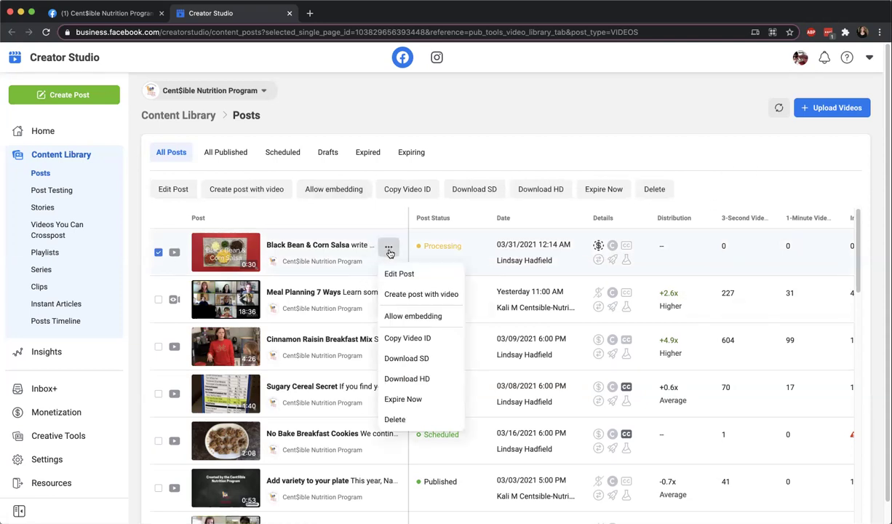
{"action": "left_click", "coordinate": [393, 418]}
{"action": "left_click", "coordinate": [580, 239]}
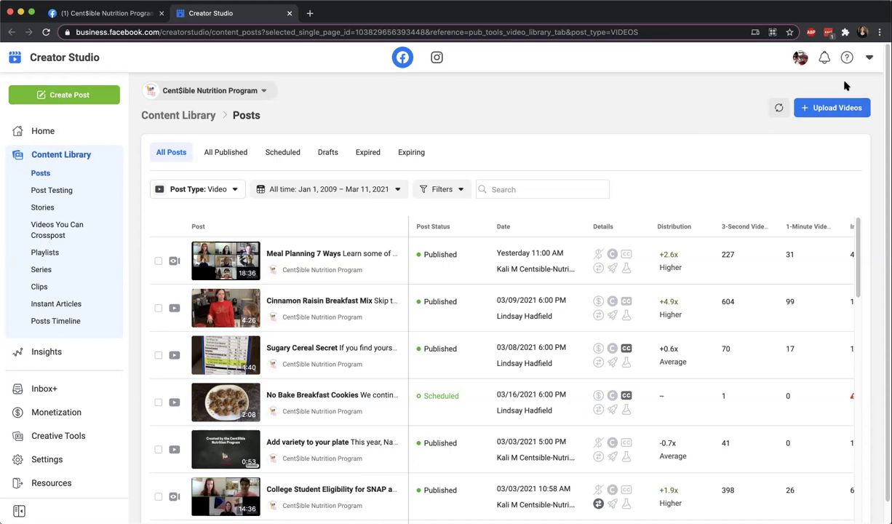
Switch to YouTube in a new browser tab.
{"action": "left_click", "coordinate": [308, 14]}
{"action": "type", "text": "you"}
{"action": "key", "text": "Return"}
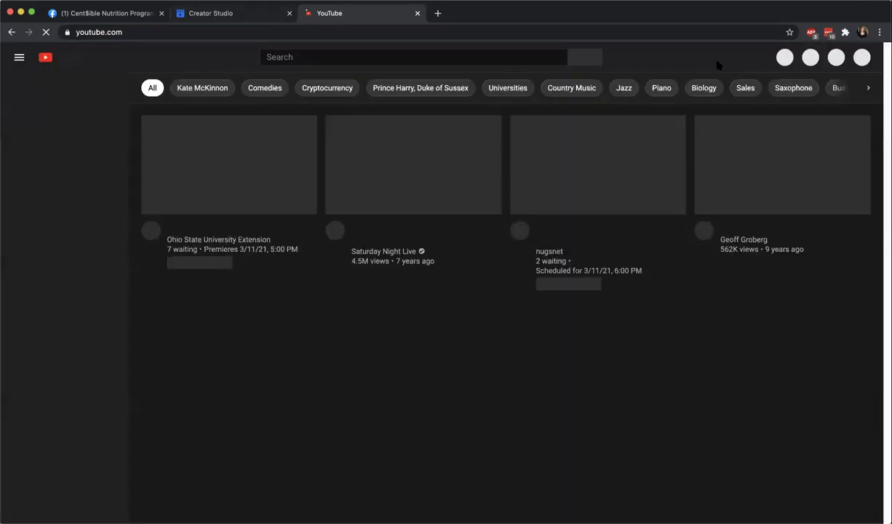
Switch to the Centsible Nutrition account and open its YouTube Studio dashboard.
{"action": "left_click", "coordinate": [859, 58]}
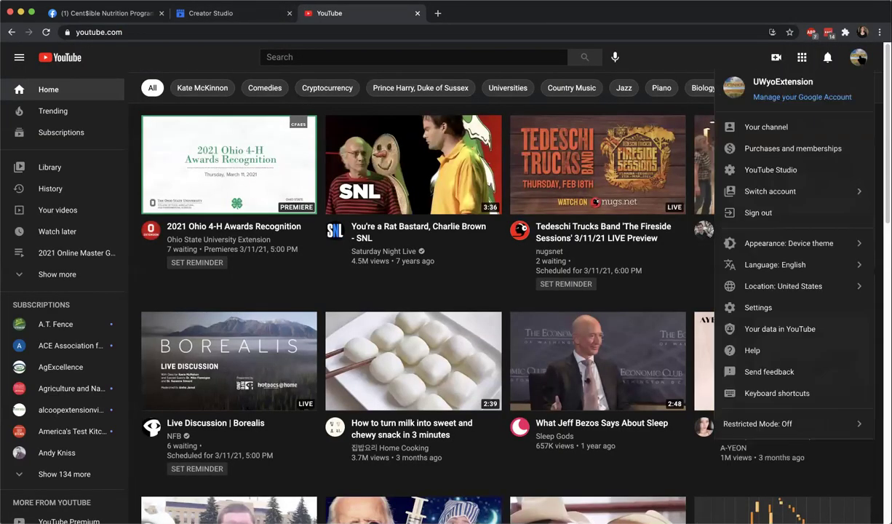
{"action": "left_click", "coordinate": [819, 192]}
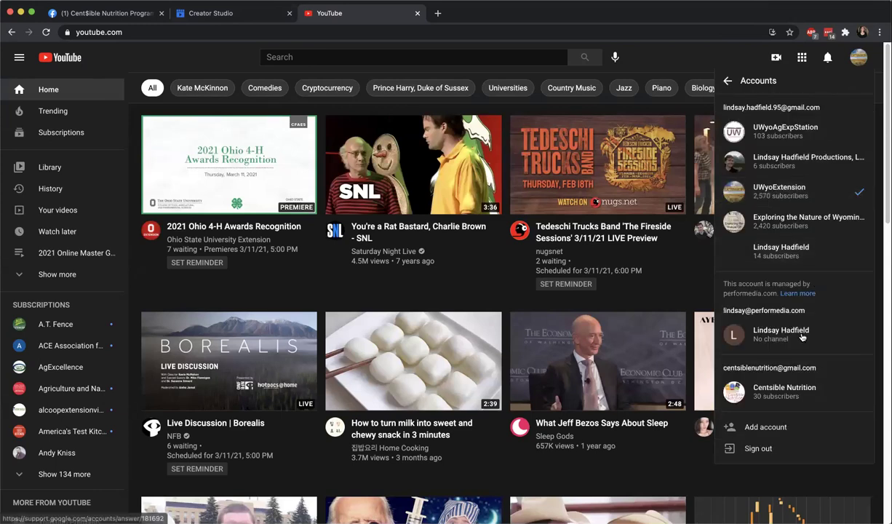
{"action": "left_click", "coordinate": [788, 393]}
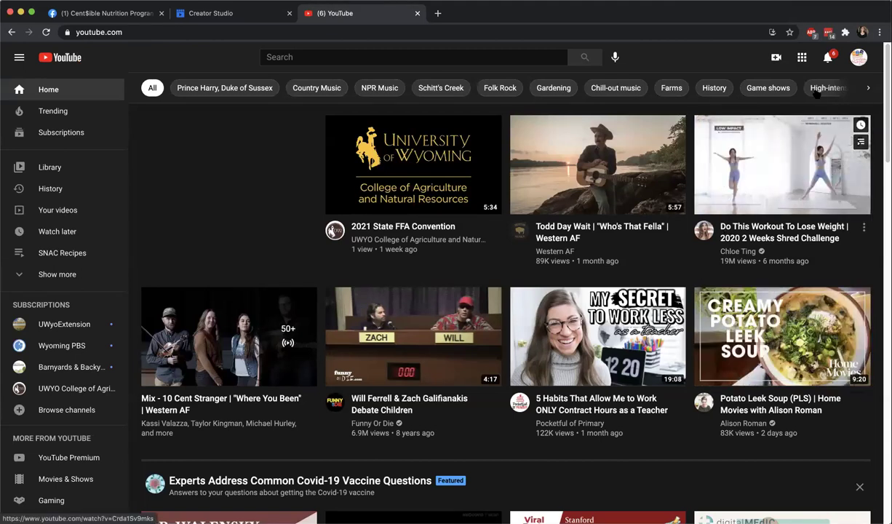
{"action": "left_click", "coordinate": [860, 57]}
{"action": "left_click", "coordinate": [771, 180]}
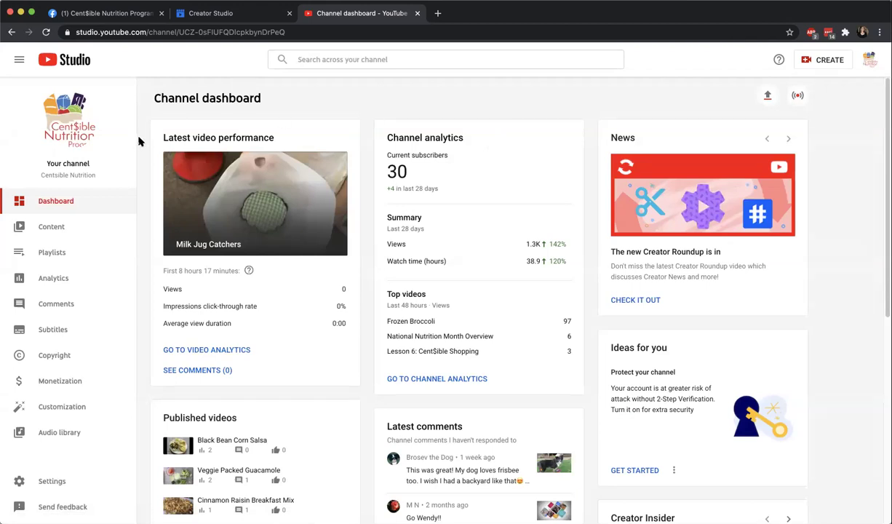
Review the accounts available for switching in YouTube Studio and reselect the Centsible Nutrition channel.
{"action": "left_click", "coordinate": [871, 61]}
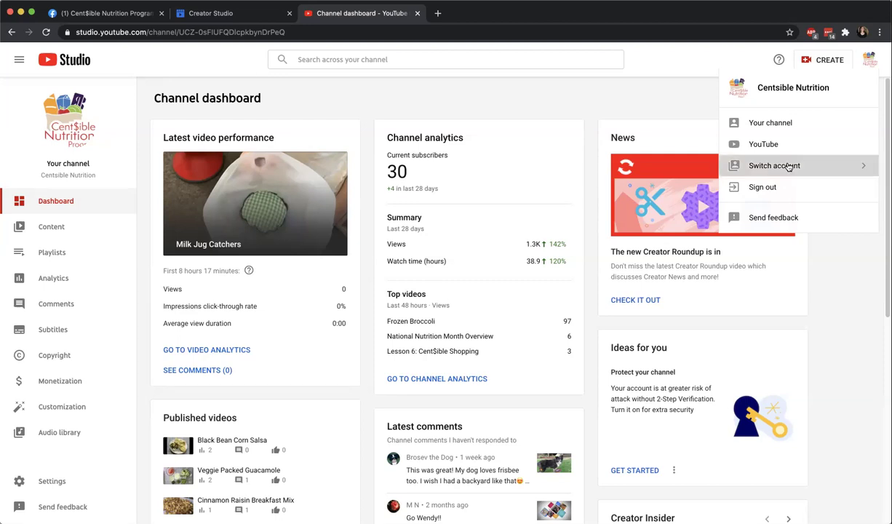
{"action": "left_click", "coordinate": [789, 167]}
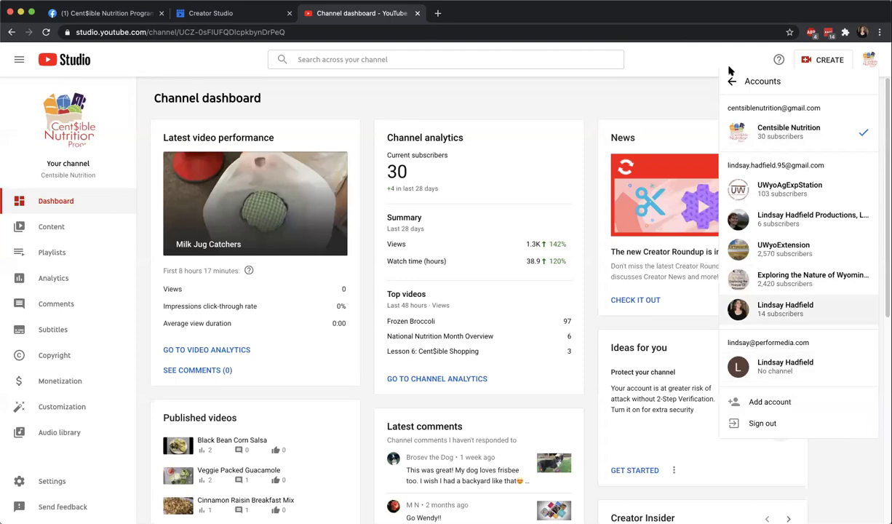
{"action": "triple_click", "coordinate": [739, 165]}
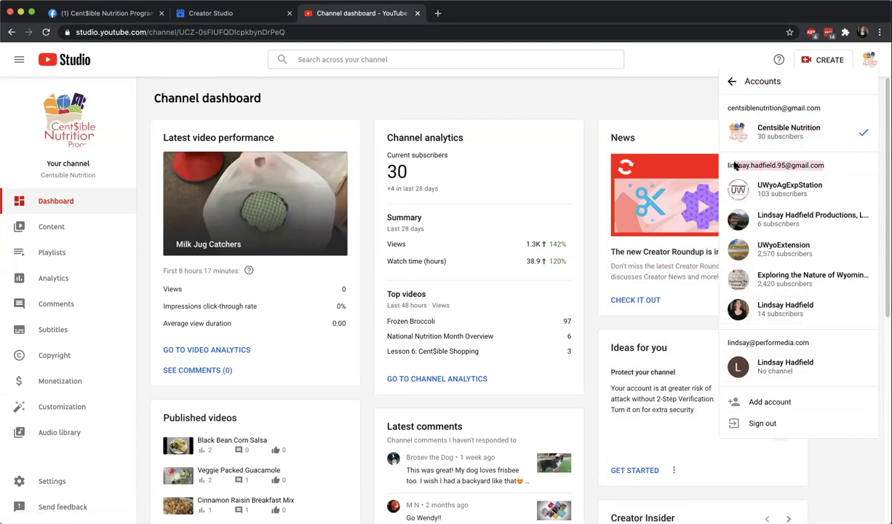
{"action": "left_click", "coordinate": [803, 104]}
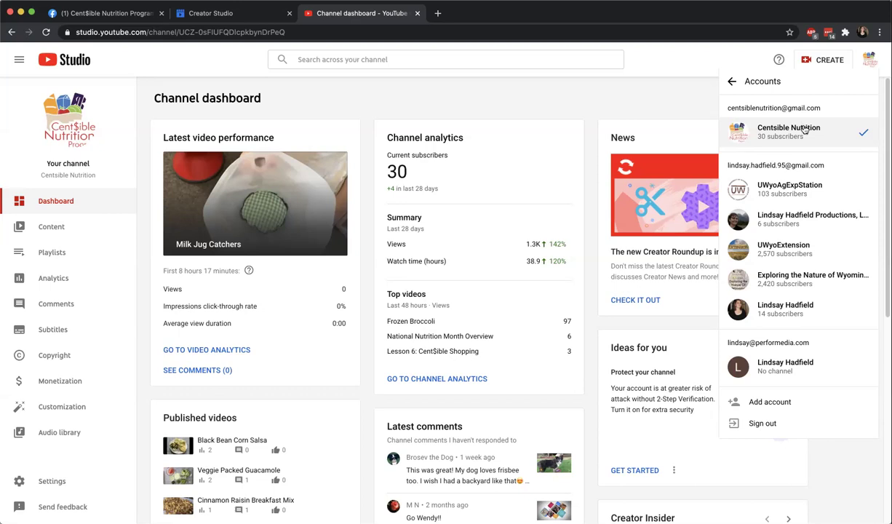
{"action": "left_click", "coordinate": [806, 130]}
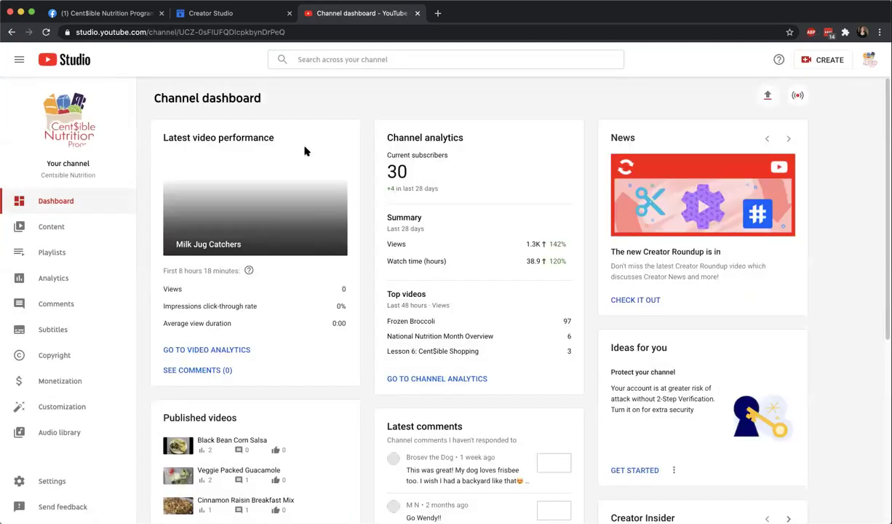
Open the channel's content list and upload the video file chilibeandip.mp4.
{"action": "left_click", "coordinate": [67, 231]}
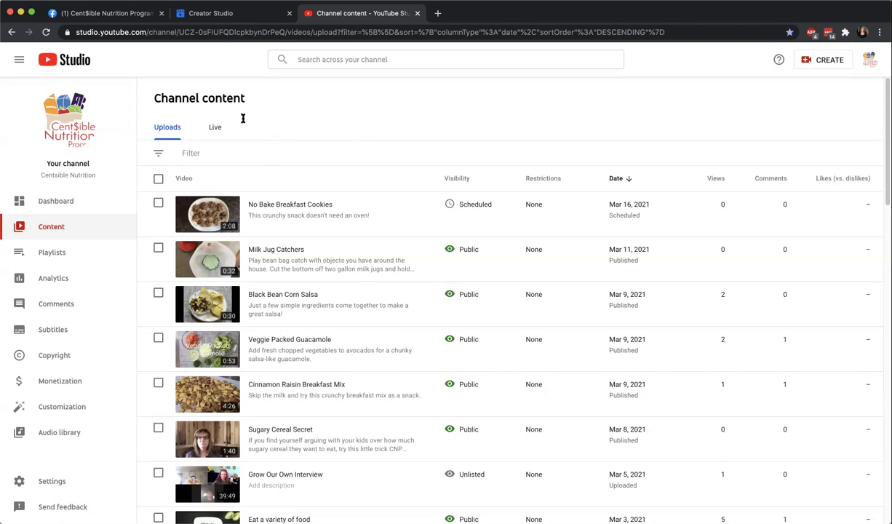
{"action": "left_click", "coordinate": [832, 64]}
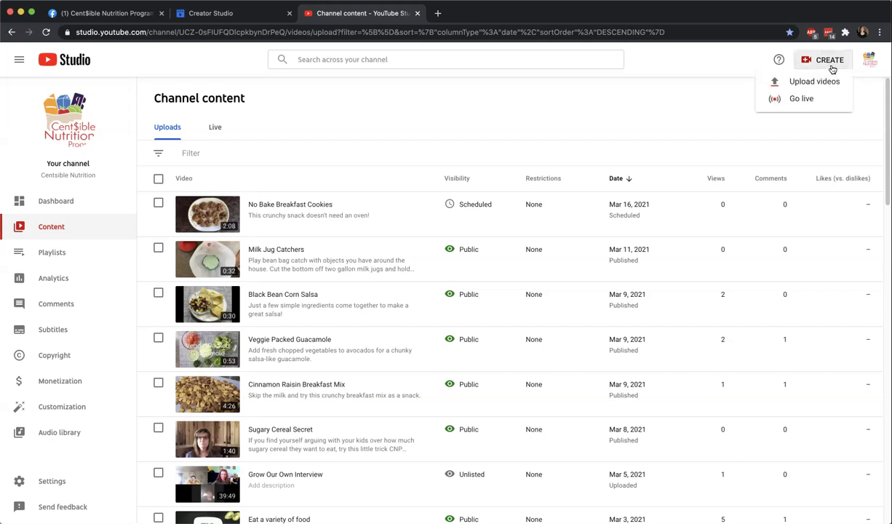
{"action": "left_click", "coordinate": [835, 83]}
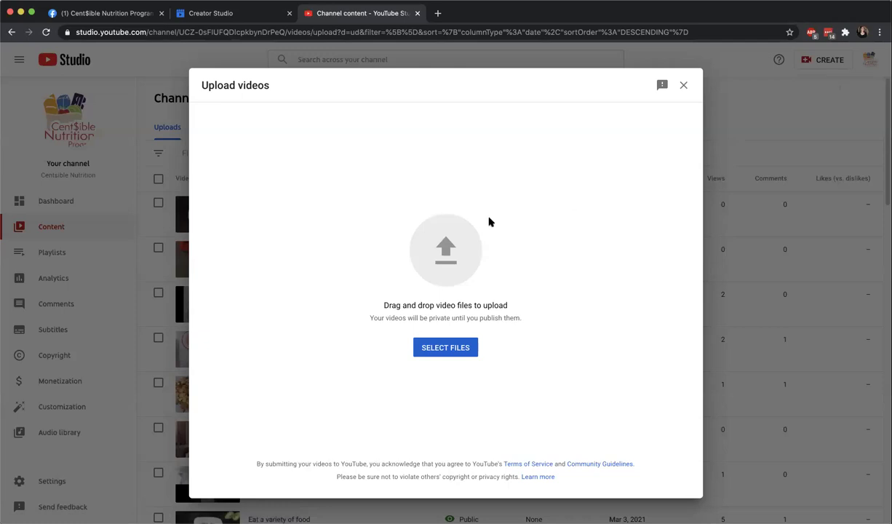
{"action": "left_click", "coordinate": [462, 353]}
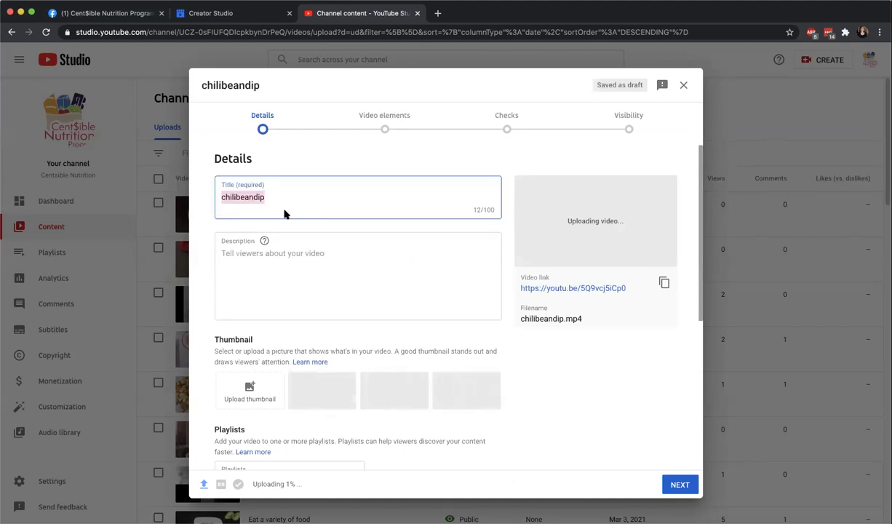
Change the video title to "Chili Bean Dip".
{"action": "left_click", "coordinate": [237, 198]}
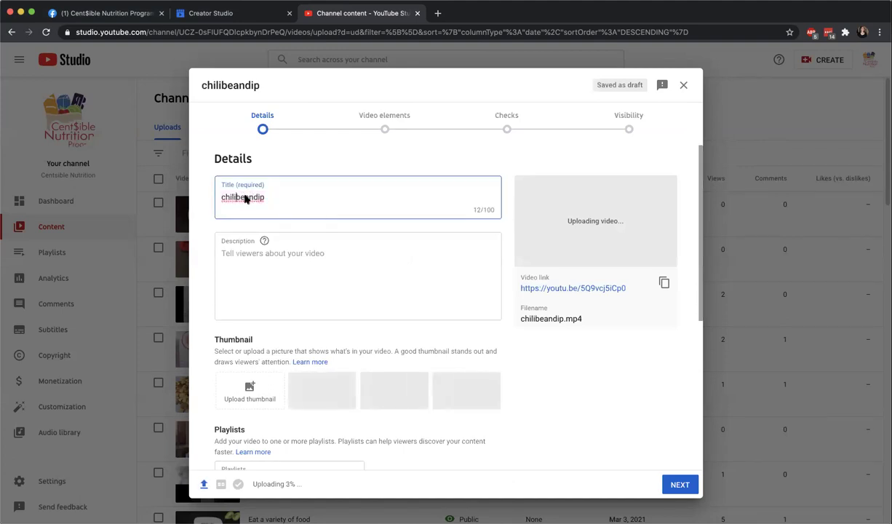
{"action": "key", "text": "Delete"}
{"action": "type", "text": "B"}
{"action": "key", "text": "Right"}
{"action": "key", "text": "Right"}
{"action": "key", "text": "Right"}
{"action": "key", "text": "Delete"}
{"action": "type", "text": "D"}
{"action": "key", "text": "Home"}
{"action": "type", "text": "C"}
{"action": "key", "text": "Delete"}
Enter "description" as the video's description, followed by blank lines.
{"action": "left_click", "coordinate": [297, 261]}
{"action": "type", "text": "description"}
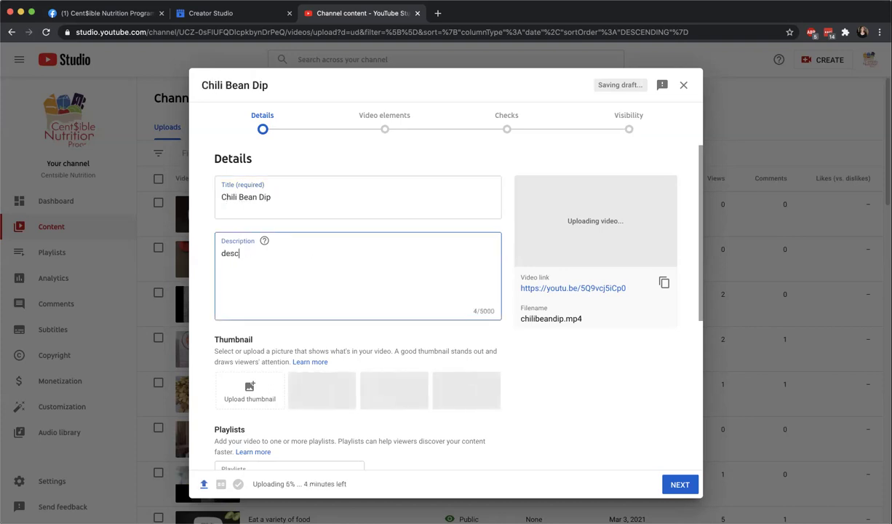
{"action": "key", "text": "Return"}
{"action": "key", "text": "Return"}
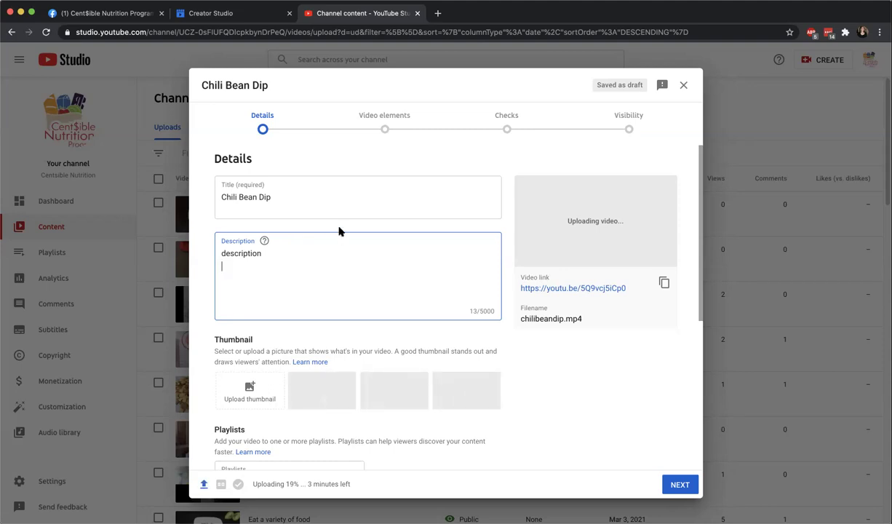
Check the option for uploading a custom thumbnail for the video.
{"action": "scroll", "coordinate": [379, 222], "scroll_direction": "down", "scroll_amount": 1}
{"action": "scroll", "coordinate": [378, 217], "scroll_direction": "down", "scroll_amount": 1}
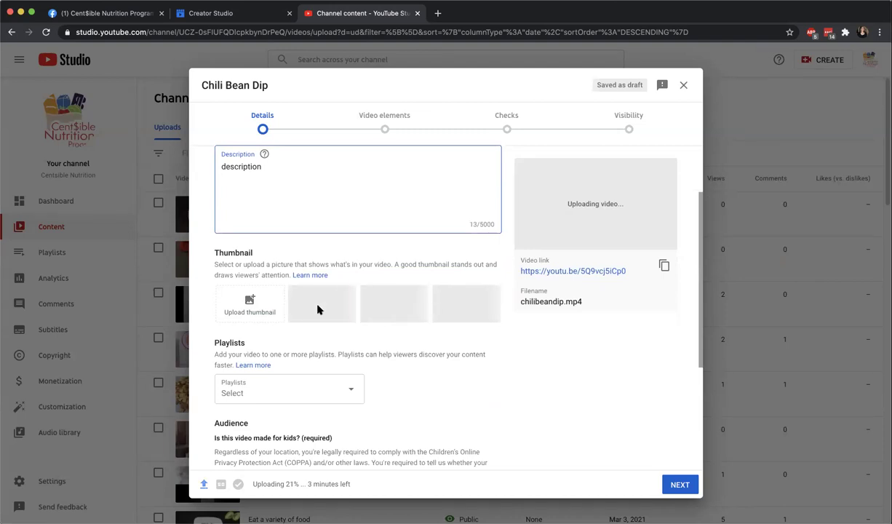
{"action": "left_click", "coordinate": [267, 309]}
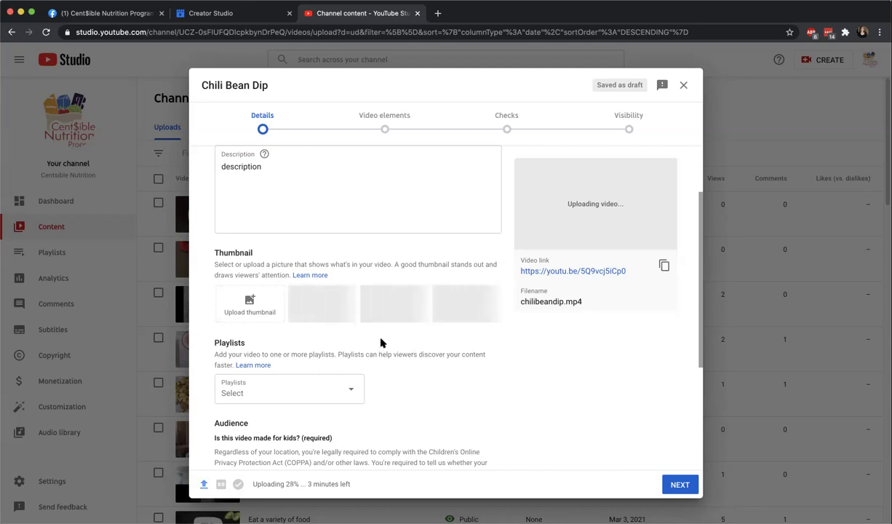
Browse the available playlists and search them for "heal" and "phy".
{"action": "scroll", "coordinate": [379, 348], "scroll_direction": "down", "scroll_amount": 1}
{"action": "scroll", "coordinate": [379, 350], "scroll_direction": "down", "scroll_amount": 3}
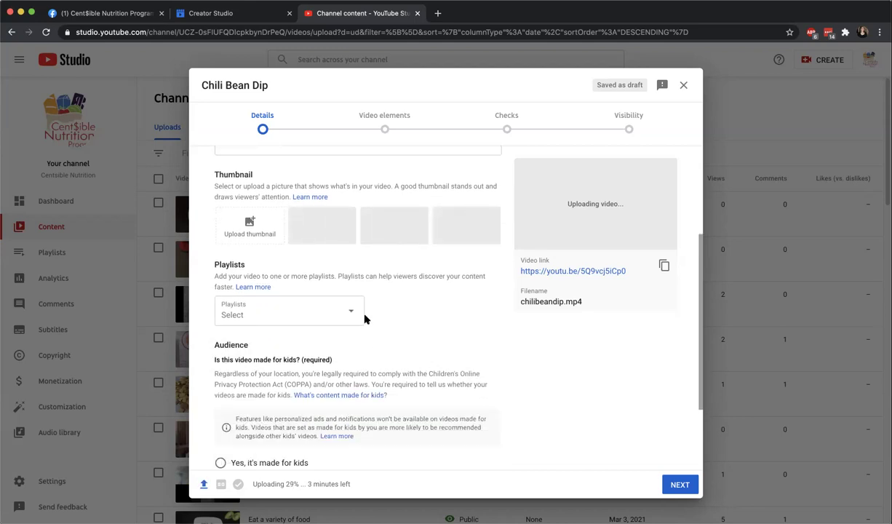
{"action": "left_click", "coordinate": [358, 300]}
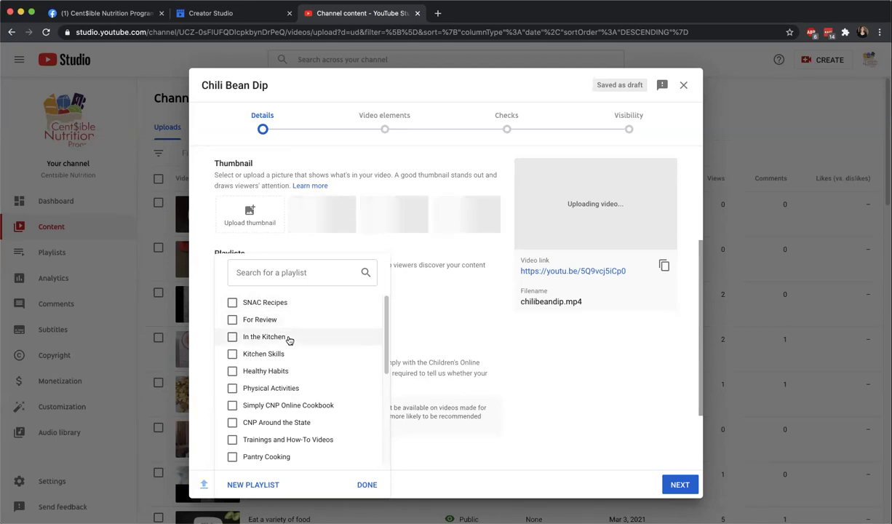
{"action": "scroll", "coordinate": [325, 385], "scroll_direction": "down", "scroll_amount": 3}
{"action": "scroll", "coordinate": [325, 393], "scroll_direction": "down", "scroll_amount": 1}
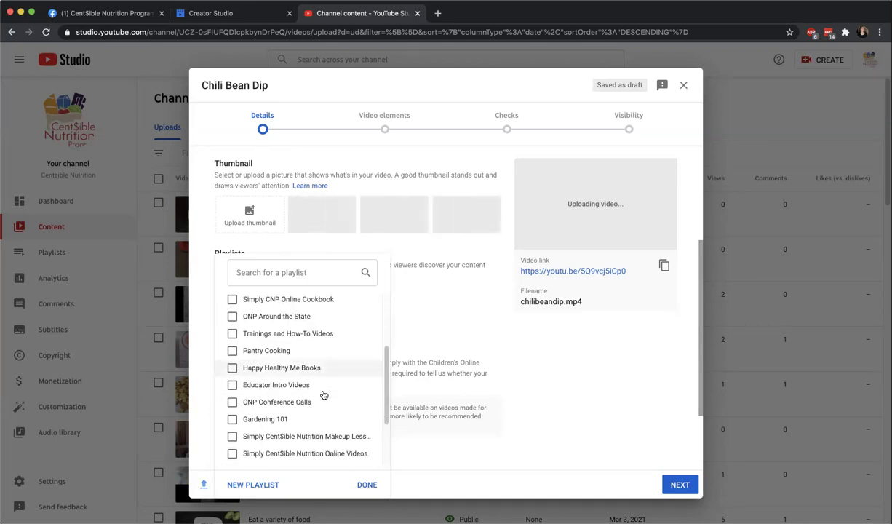
{"action": "type", "text": "f"}
{"action": "key", "text": "BackSpace"}
{"action": "type", "text": "heal"}
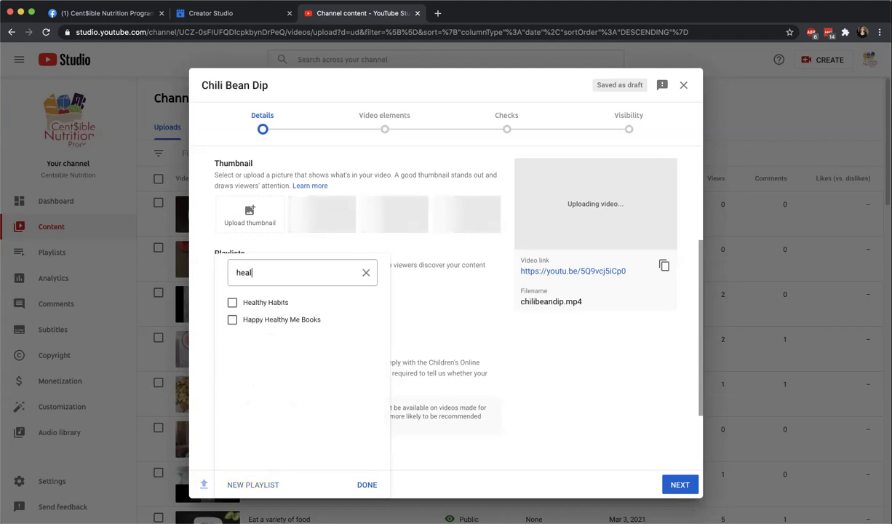
{"action": "double_click", "coordinate": [282, 272]}
{"action": "key", "text": "BackSpace"}
{"action": "type", "text": "phy"}
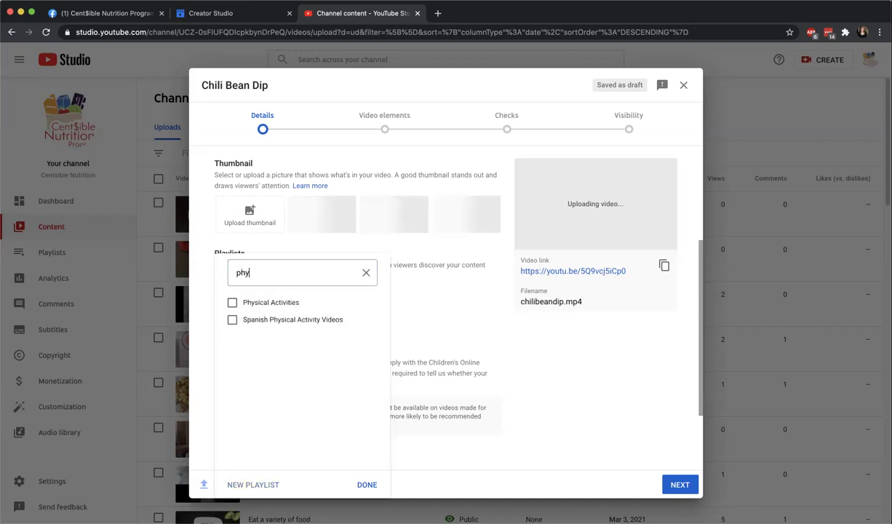
{"action": "left_click", "coordinate": [365, 273]}
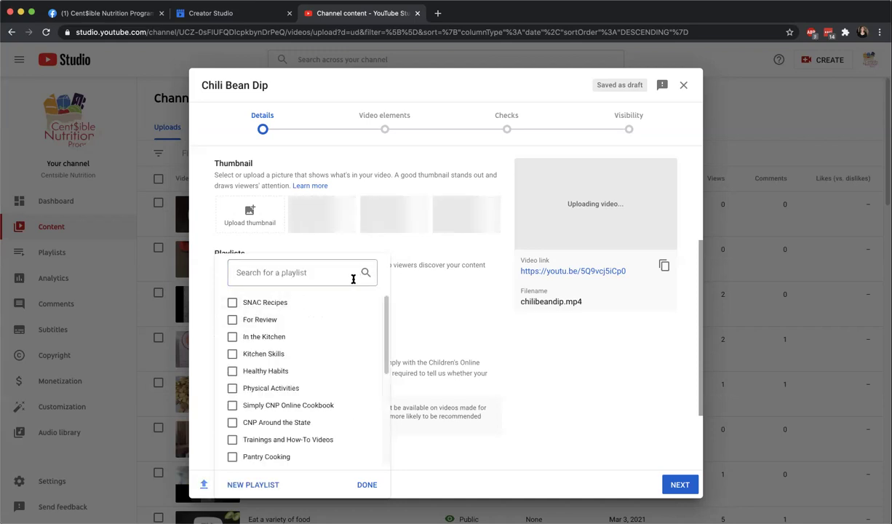
{"action": "left_click", "coordinate": [439, 302]}
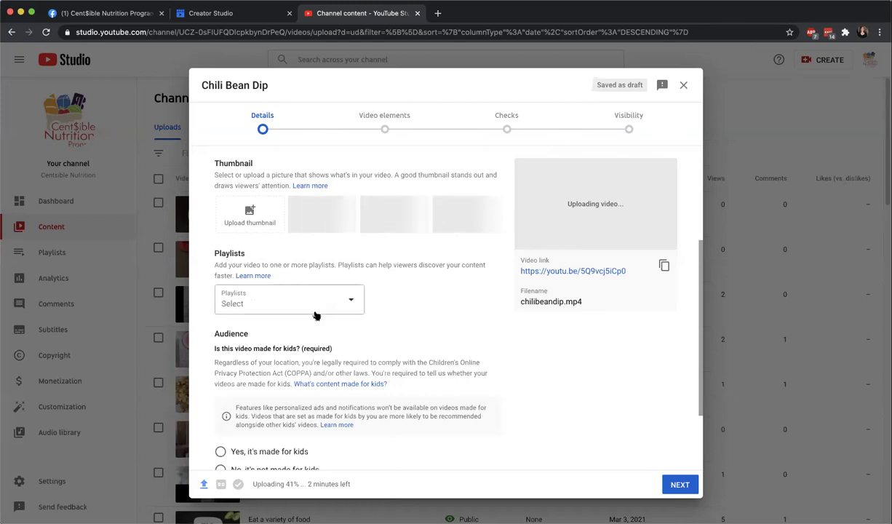
Add the video to the SNAC Recipes playlist.
{"action": "left_click", "coordinate": [313, 311]}
{"action": "left_click", "coordinate": [273, 309]}
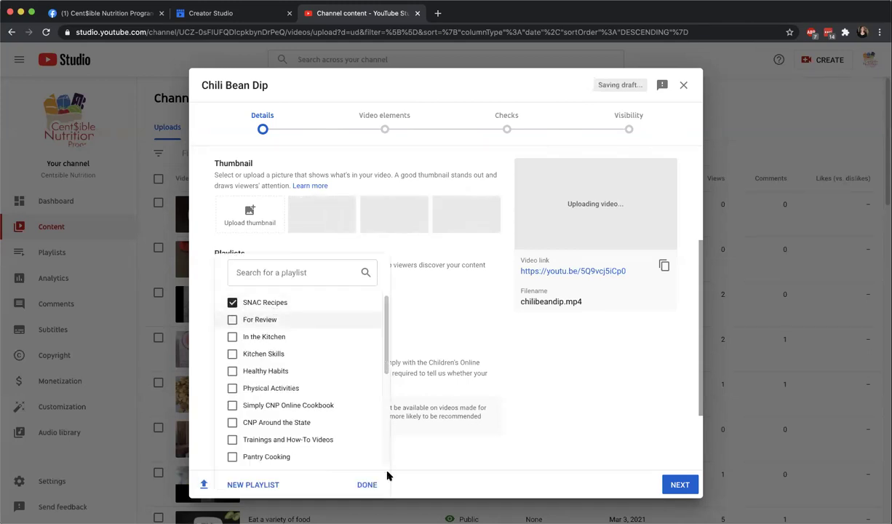
{"action": "left_click", "coordinate": [366, 484]}
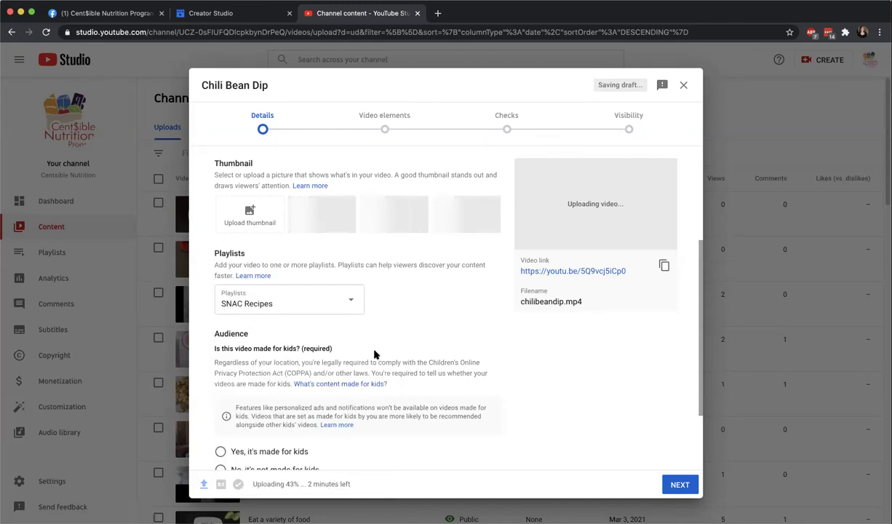
Mark the video as not made for kids and check the advanced age restriction options.
{"action": "scroll", "coordinate": [379, 353], "scroll_direction": "down", "scroll_amount": 3}
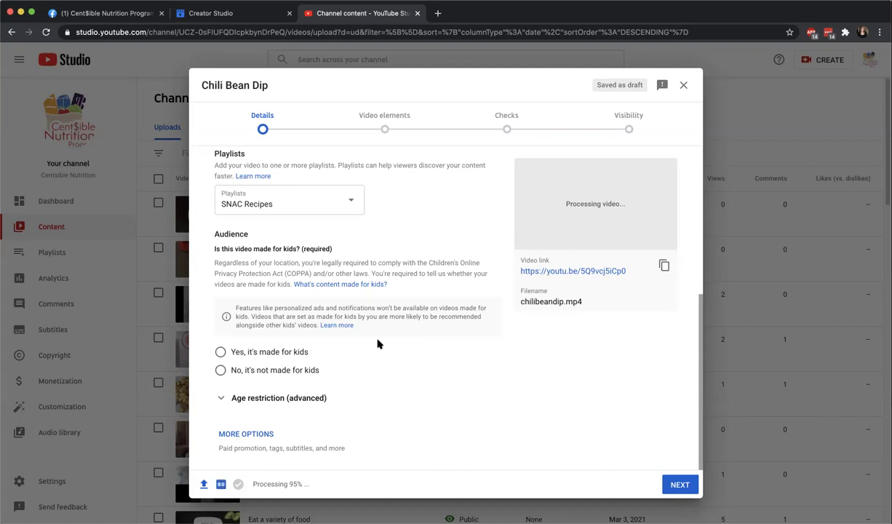
{"action": "left_click", "coordinate": [302, 370]}
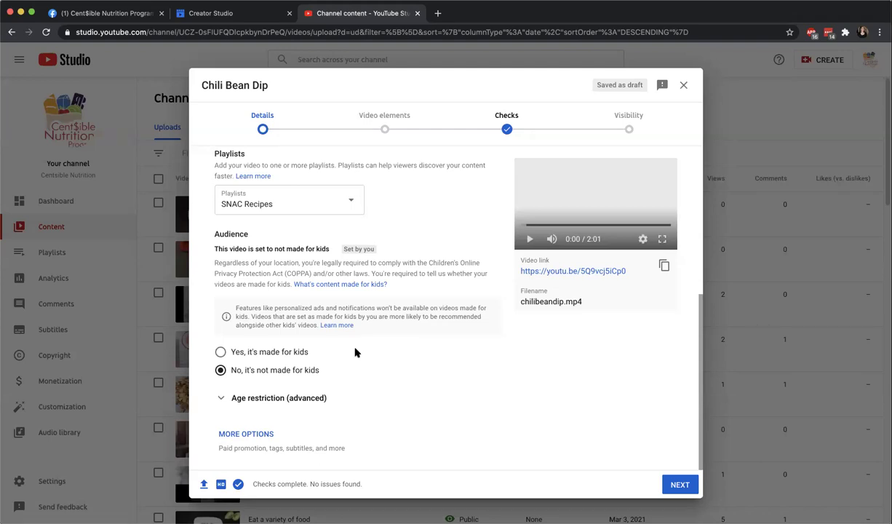
{"action": "left_click", "coordinate": [302, 399]}
{"action": "scroll", "coordinate": [391, 367], "scroll_direction": "down", "scroll_amount": 1}
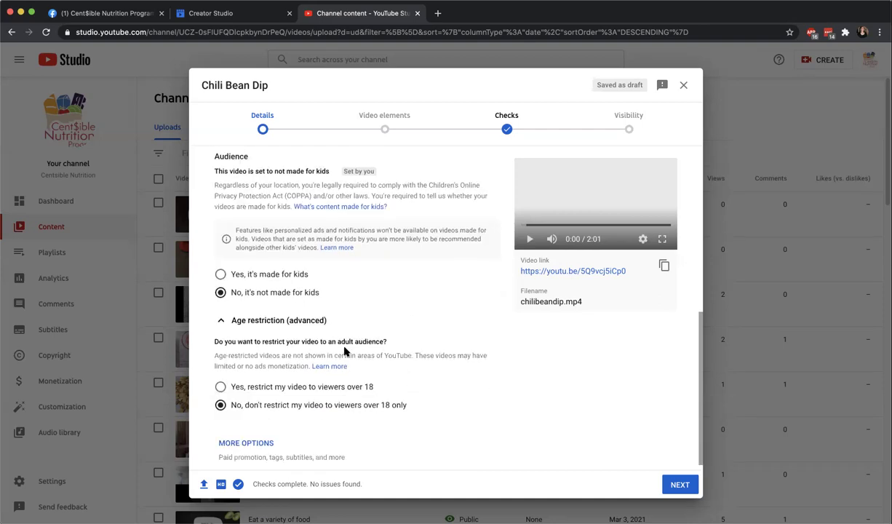
{"action": "left_click", "coordinate": [311, 321]}
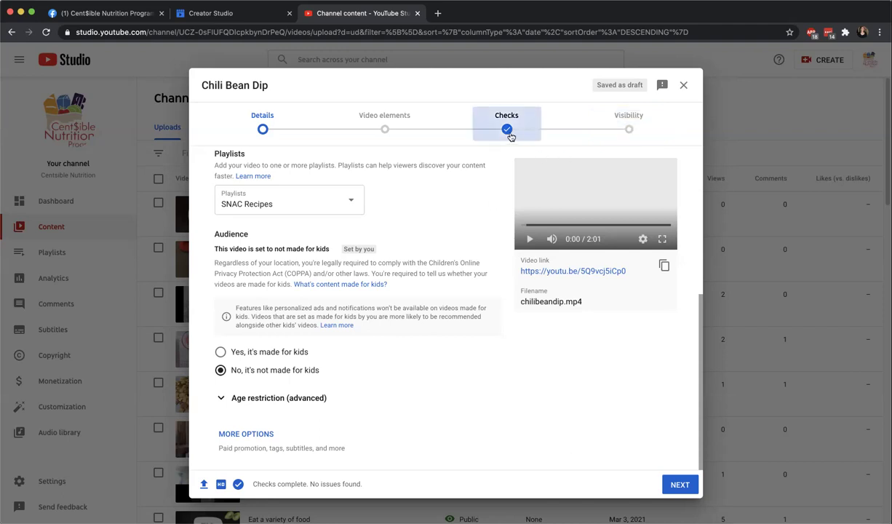
Review the copyright check and proceed to the visibility settings without adding an end screen or cards.
{"action": "mouse_move", "coordinate": [238, 490]}
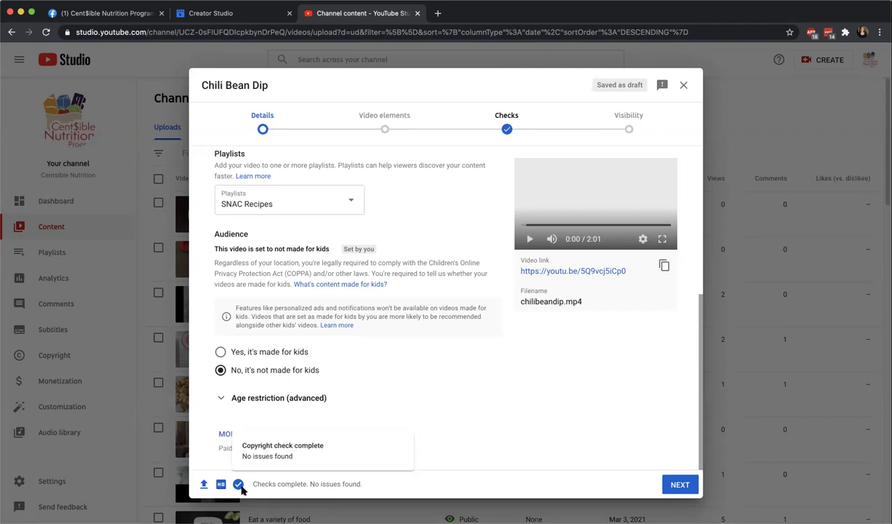
{"action": "left_click", "coordinate": [675, 479]}
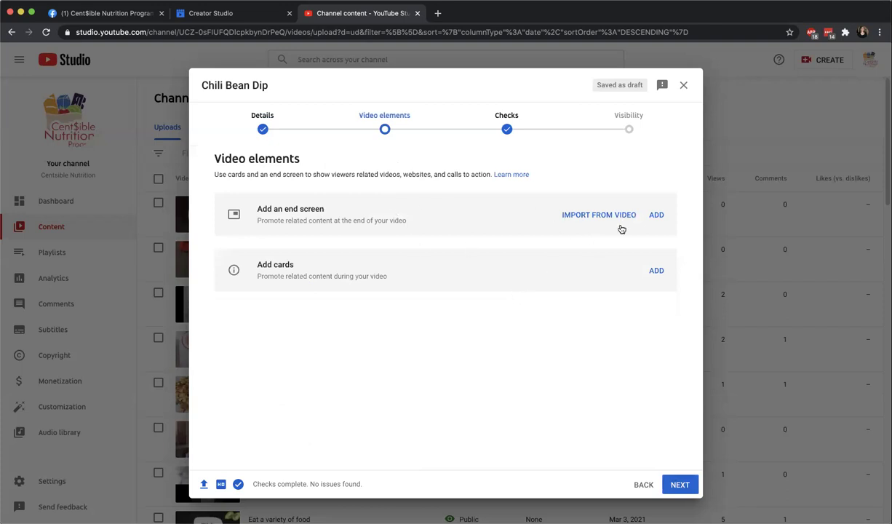
{"action": "left_click", "coordinate": [678, 483]}
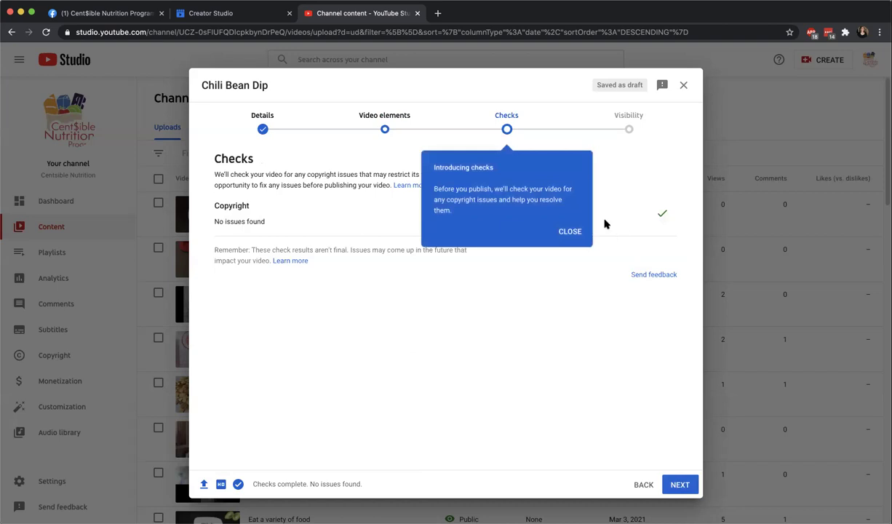
{"action": "left_click", "coordinate": [570, 230]}
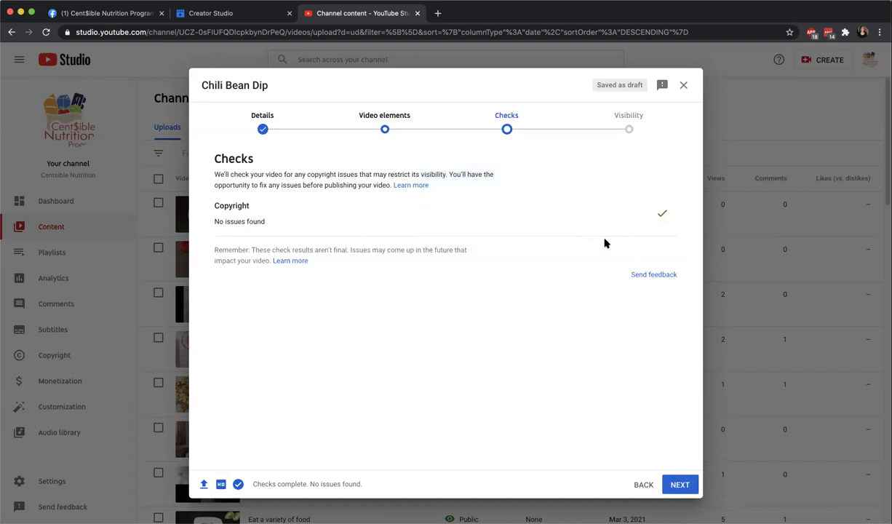
{"action": "left_click", "coordinate": [688, 484]}
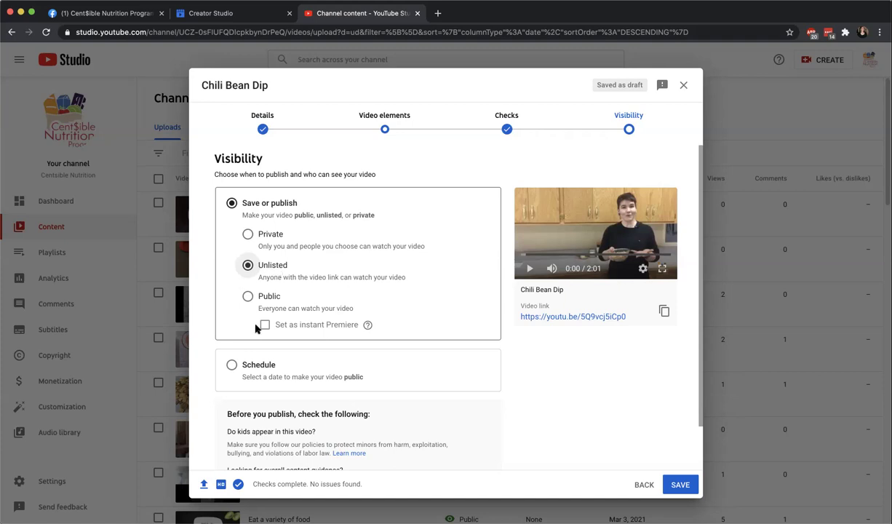
Schedule the video to go public on Mar 12, 2021 at 12:00 AM and copy its video link.
{"action": "left_click", "coordinate": [269, 298]}
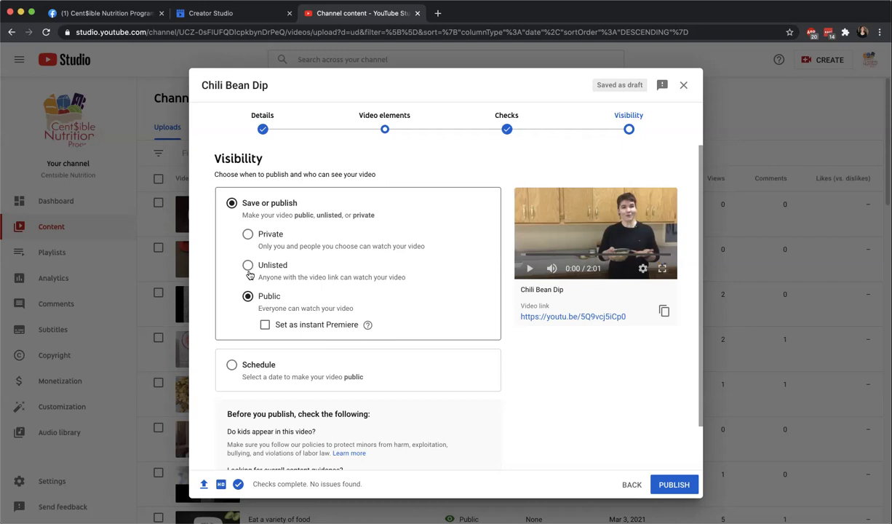
{"action": "scroll", "coordinate": [390, 311], "scroll_direction": "down", "scroll_amount": 1}
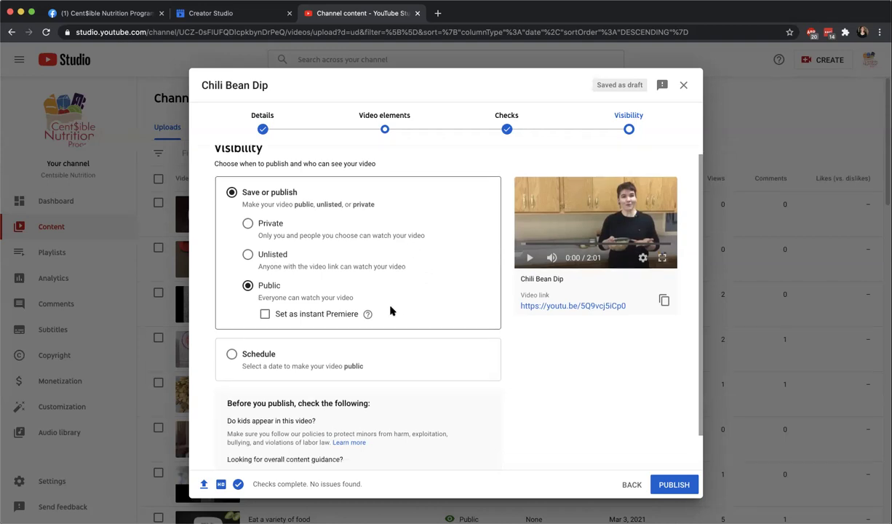
{"action": "scroll", "coordinate": [391, 310], "scroll_direction": "down", "scroll_amount": 2}
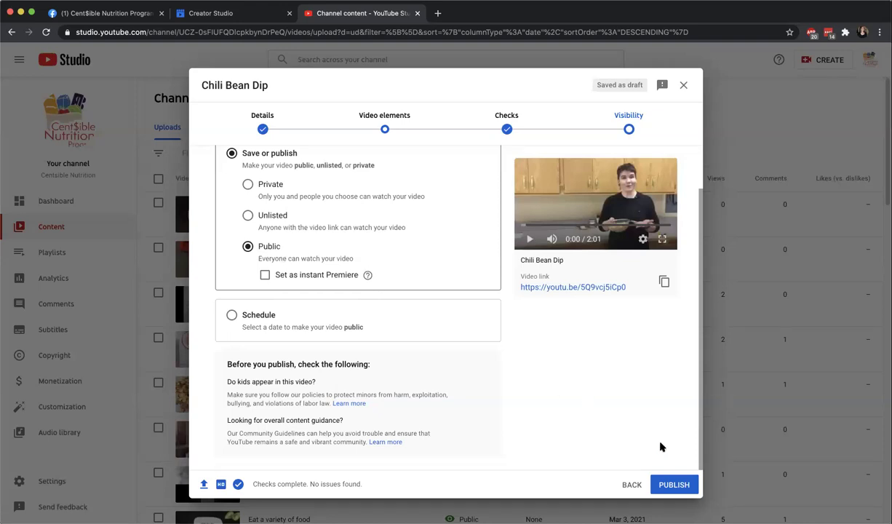
{"action": "left_click", "coordinate": [262, 314]}
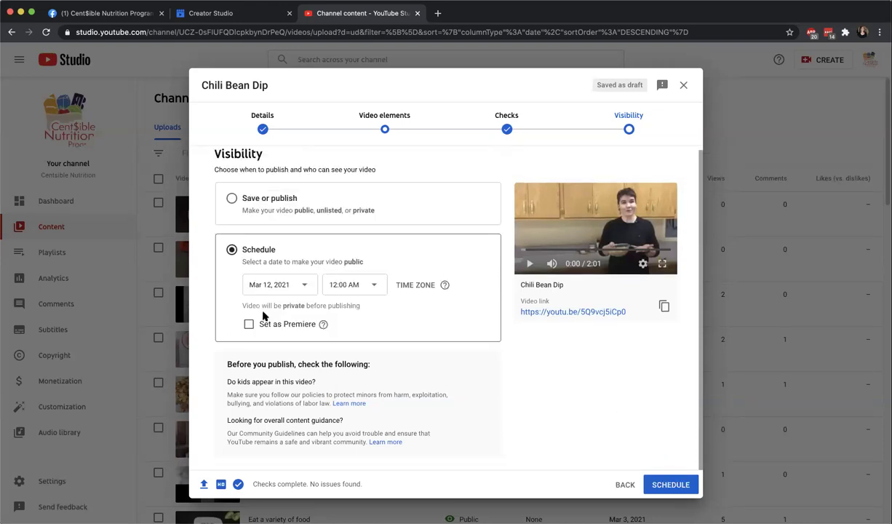
{"action": "left_click", "coordinate": [303, 287]}
{"action": "left_click", "coordinate": [350, 367]}
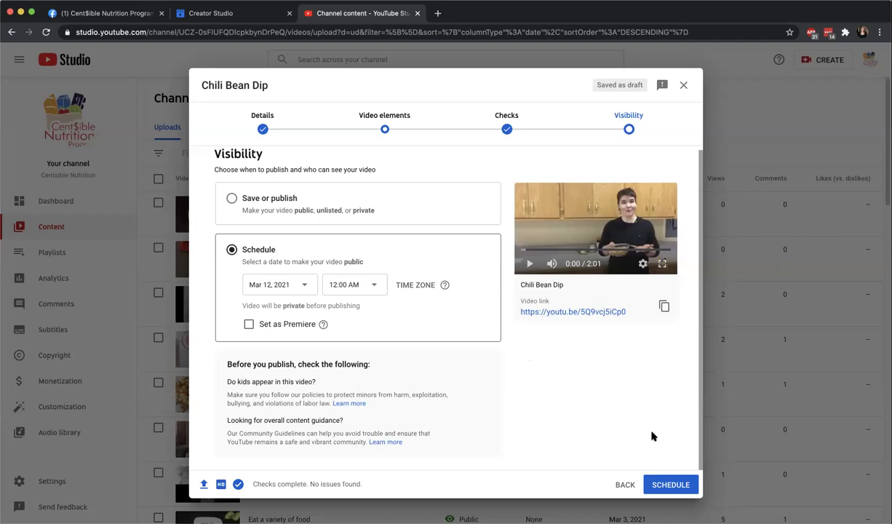
{"action": "left_click", "coordinate": [671, 485]}
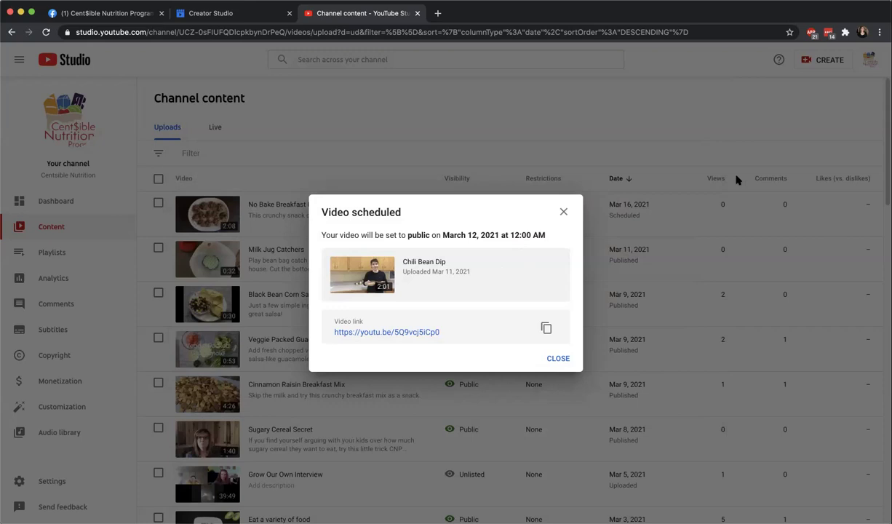
{"action": "left_click", "coordinate": [547, 328]}
{"action": "left_click", "coordinate": [558, 358]}
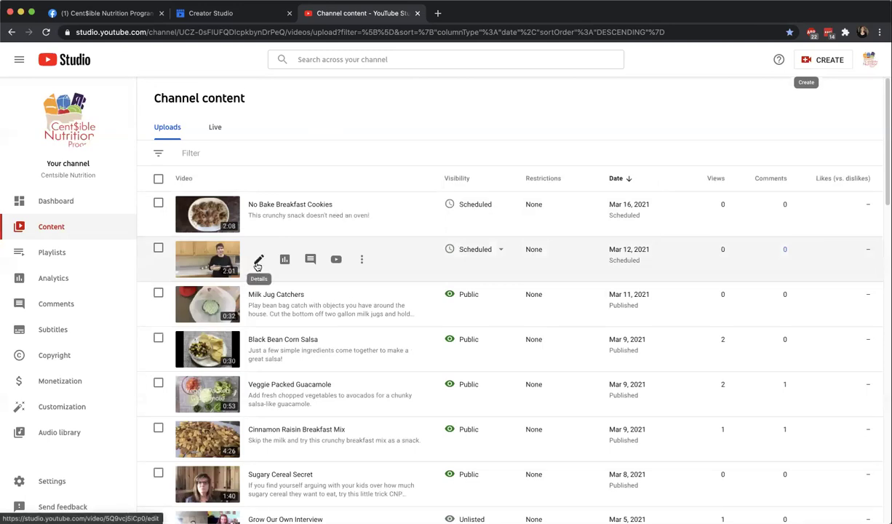
Open the details of the Chili Bean Dip video and choose the first suggested frame as its thumbnail.
{"action": "left_click", "coordinate": [257, 264]}
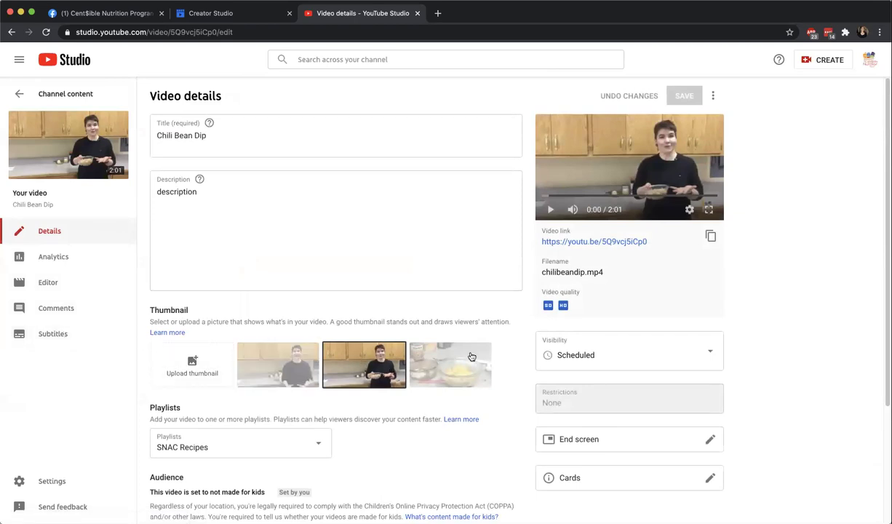
{"action": "left_click", "coordinate": [288, 350]}
{"action": "left_click", "coordinate": [347, 362]}
{"action": "left_click", "coordinate": [415, 354]}
{"action": "left_click", "coordinate": [377, 374]}
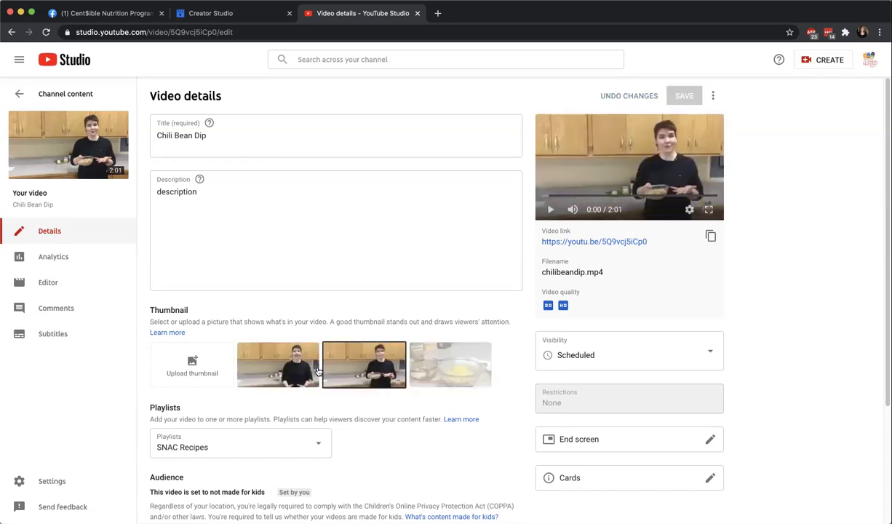
{"action": "left_click", "coordinate": [284, 354]}
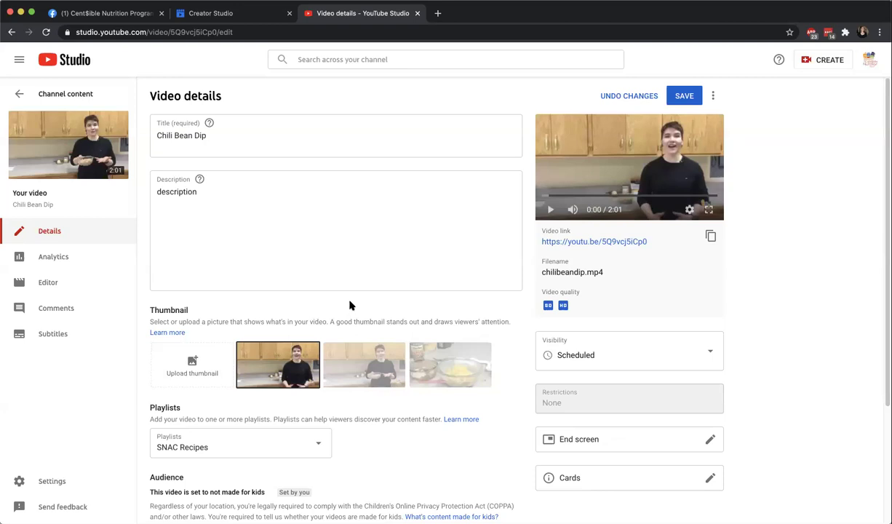
Change the scheduled video's visibility to Private.
{"action": "scroll", "coordinate": [460, 335], "scroll_direction": "down", "scroll_amount": 5}
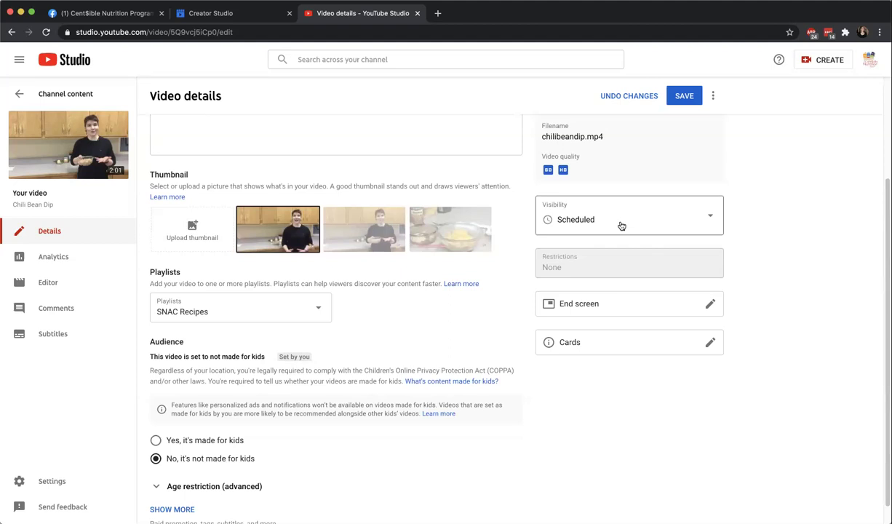
{"action": "left_click", "coordinate": [621, 225]}
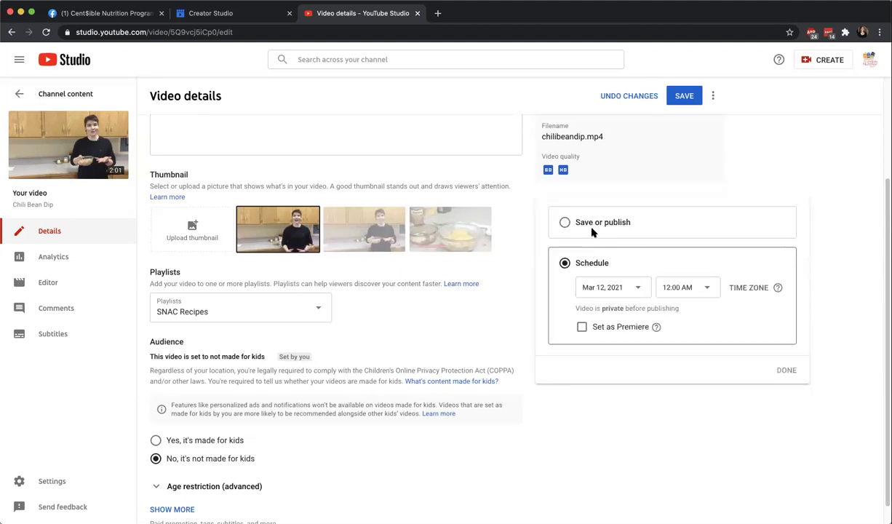
{"action": "left_click", "coordinate": [591, 230]}
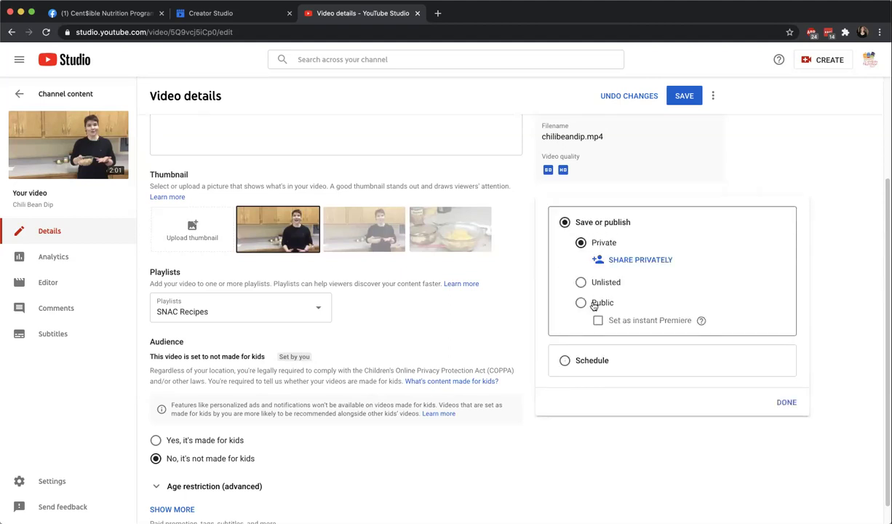
{"action": "left_click", "coordinate": [773, 401]}
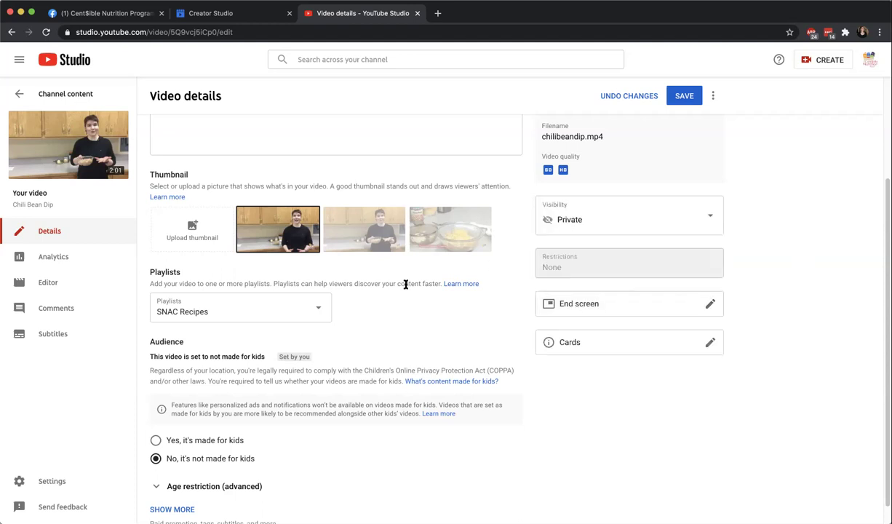
Set the video's visibility back to scheduled for Mar 12, 2021 at 12:00 AM.
{"action": "left_click", "coordinate": [617, 225]}
{"action": "left_click", "coordinate": [479, 302]}
{"action": "left_click", "coordinate": [610, 228]}
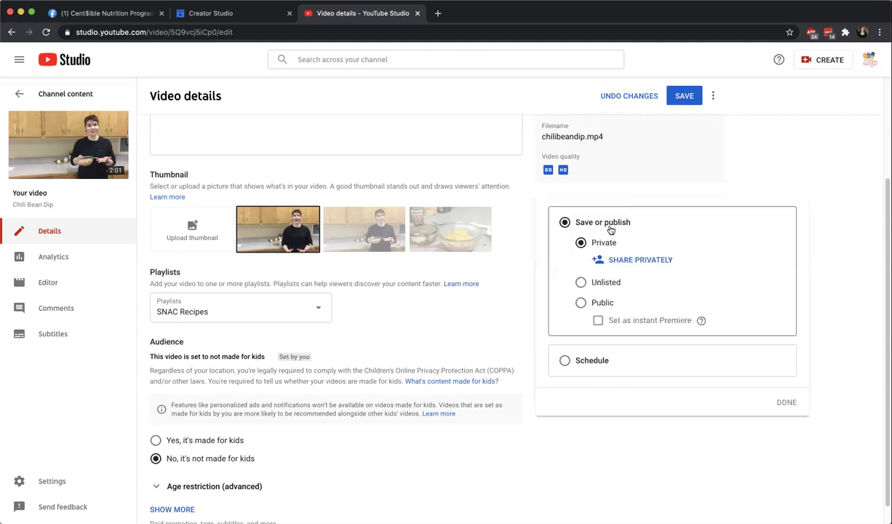
{"action": "left_click", "coordinate": [566, 361]}
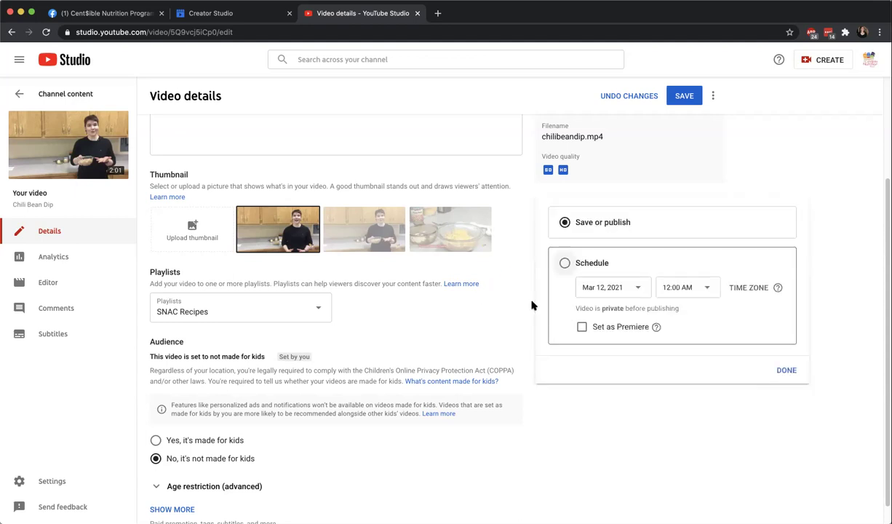
{"action": "left_click", "coordinate": [785, 371]}
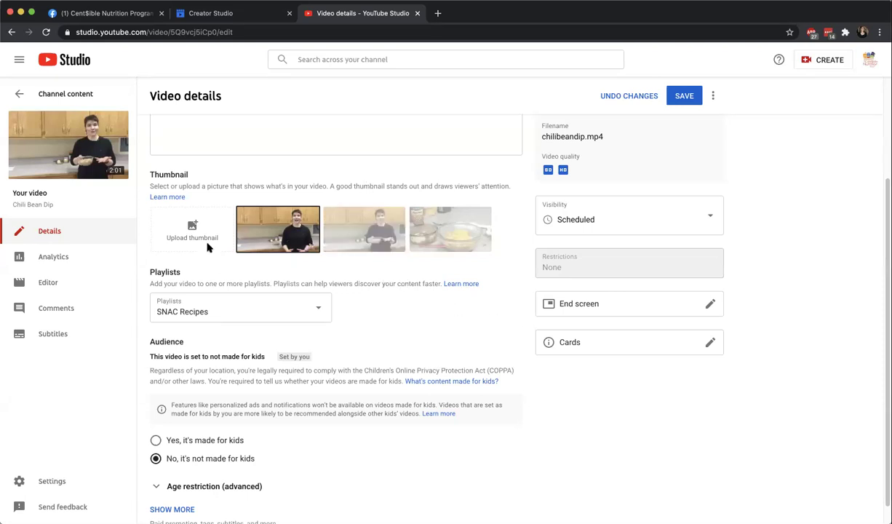
Return to the channel content list and permanently delete the Chili Bean Dip video.
{"action": "scroll", "coordinate": [439, 348], "scroll_direction": "down", "scroll_amount": 1}
{"action": "left_click", "coordinate": [18, 96]}
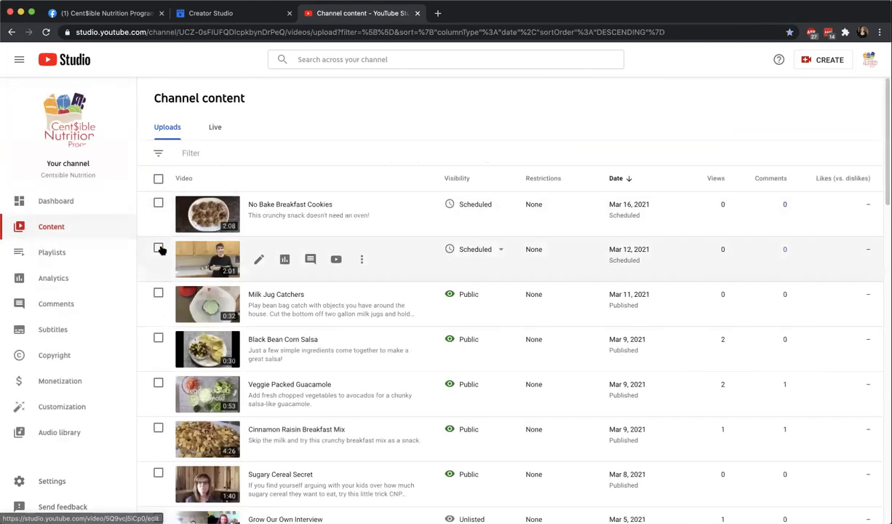
{"action": "left_click", "coordinate": [158, 248]}
{"action": "left_click", "coordinate": [361, 295]}
{"action": "left_click", "coordinate": [319, 363]}
{"action": "left_click", "coordinate": [440, 317]}
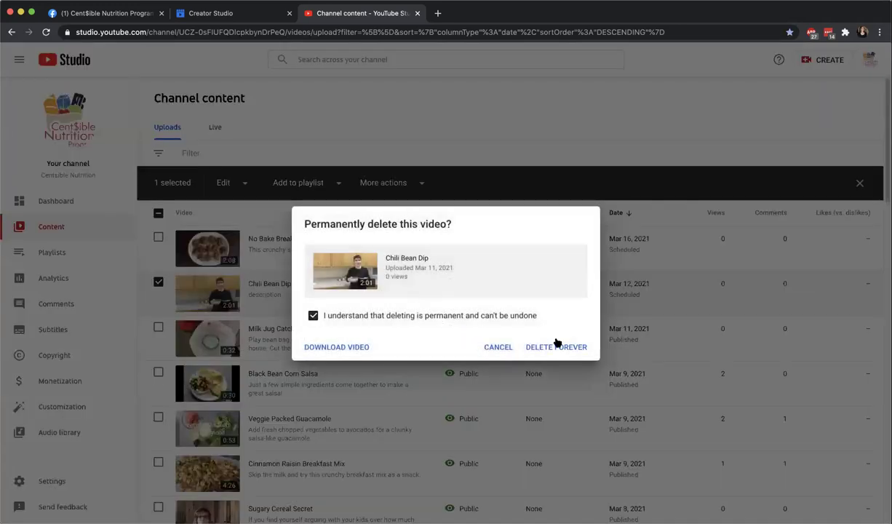
{"action": "left_click", "coordinate": [565, 347]}
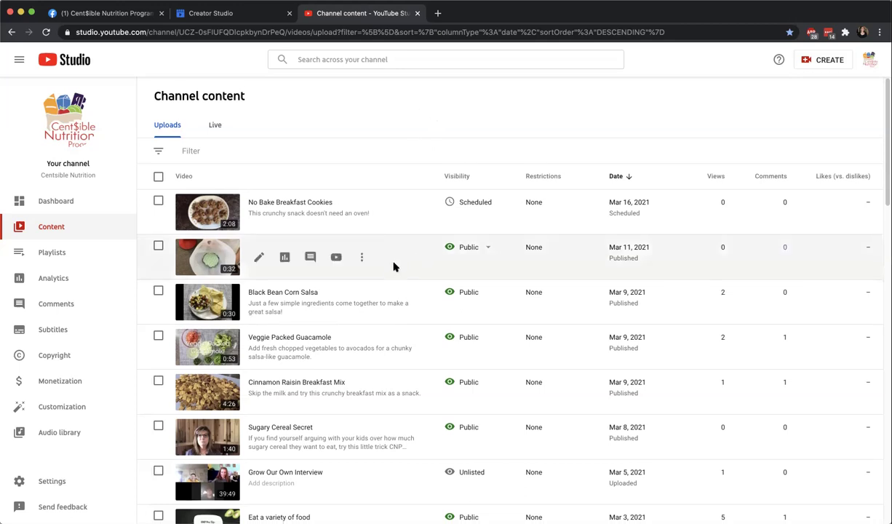
{"action": "scroll", "coordinate": [392, 273], "scroll_direction": "down", "scroll_amount": 1}
{"action": "scroll", "coordinate": [393, 288], "scroll_direction": "down", "scroll_amount": 2}
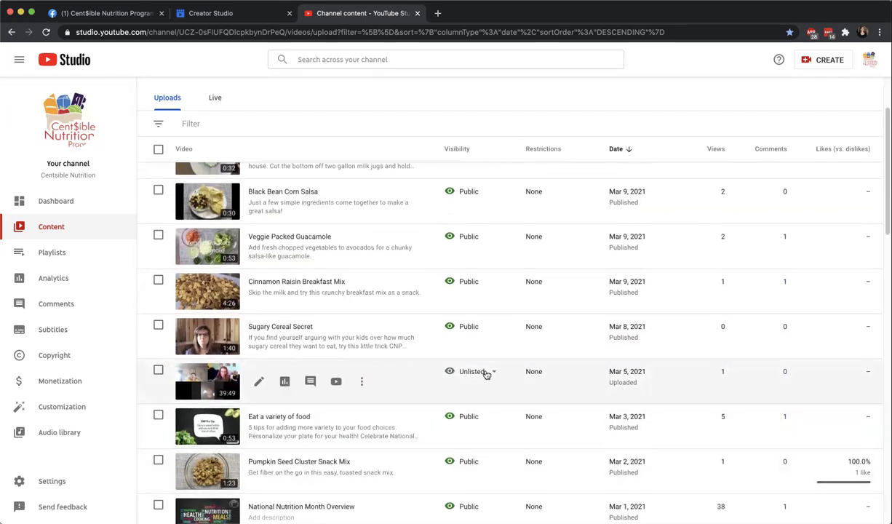
{"action": "scroll", "coordinate": [475, 242], "scroll_direction": "up", "scroll_amount": 3}
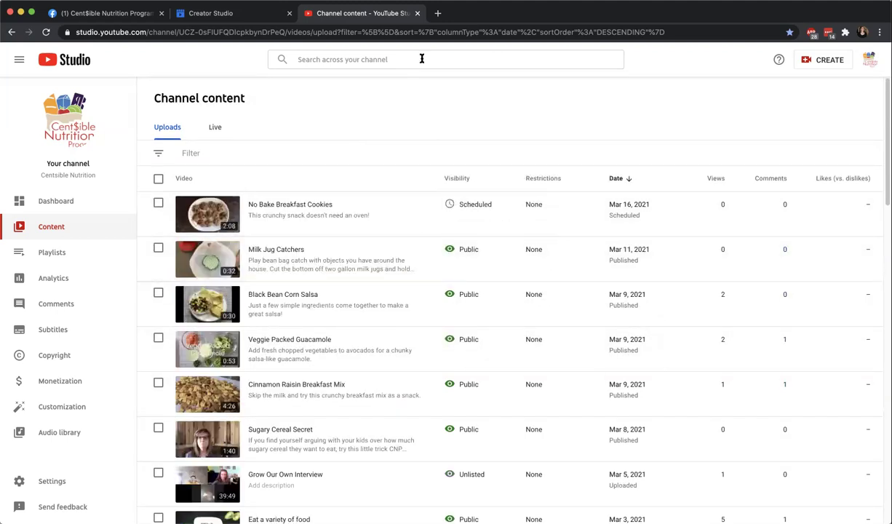
Open the WordPress posts page at uwyocnp.org/wp-admin/edit.php in a new browser tab and log in with the saved credentials.
{"action": "left_click", "coordinate": [439, 14]}
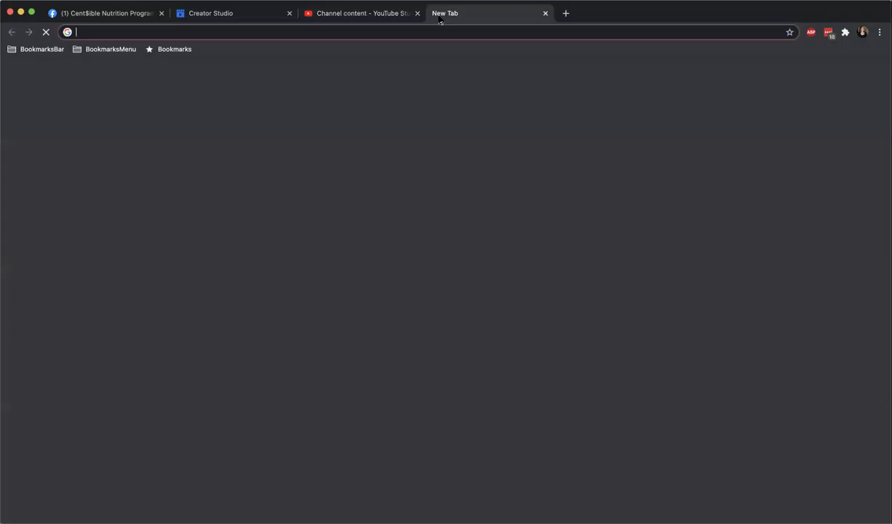
{"action": "left_click", "coordinate": [545, 13]}
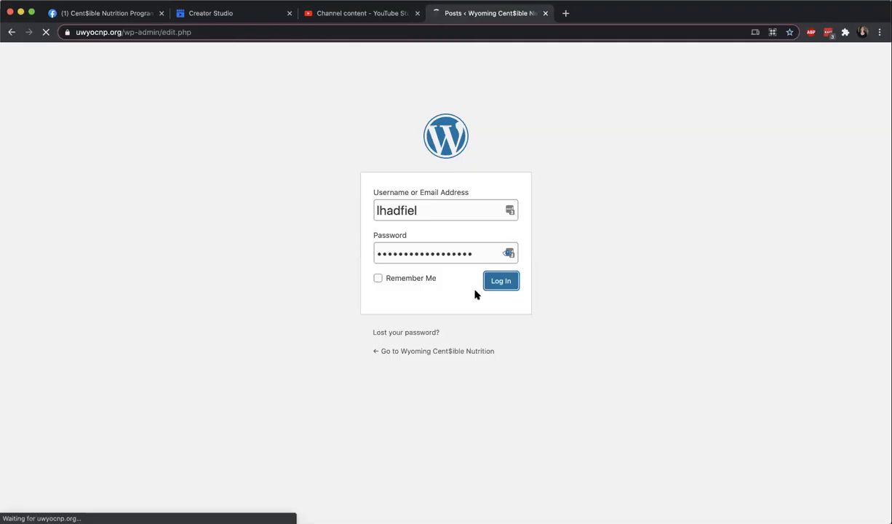
{"action": "left_click", "coordinate": [502, 284]}
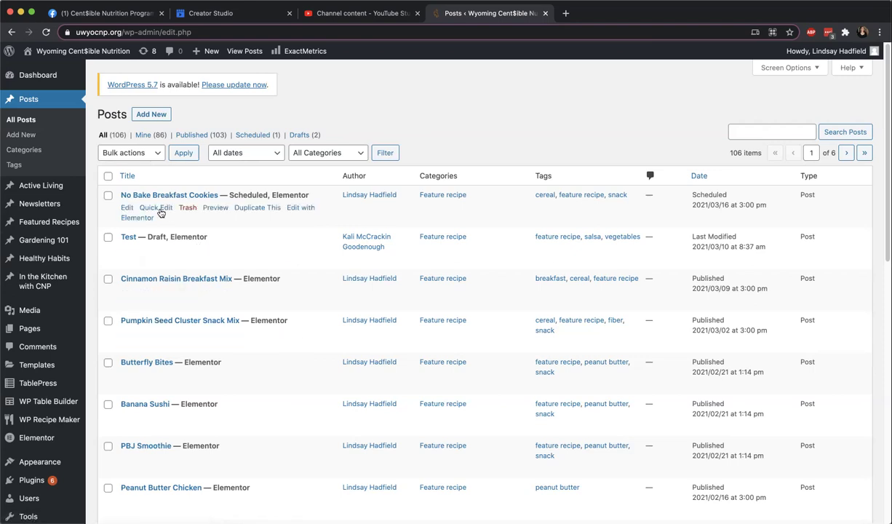
Open quick edit for the No Bake Breakfast Cookies post and examine its slug alongside the uwyocnp.org site address.
{"action": "left_click", "coordinate": [156, 208]}
{"action": "left_click_drag", "start_coordinate": [246, 230], "coordinate": [145, 231]}
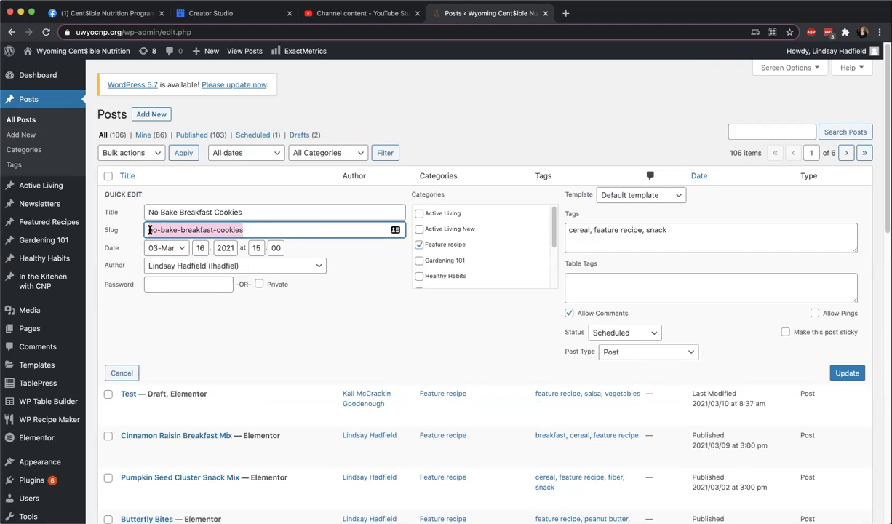
{"action": "left_click", "coordinate": [150, 230]}
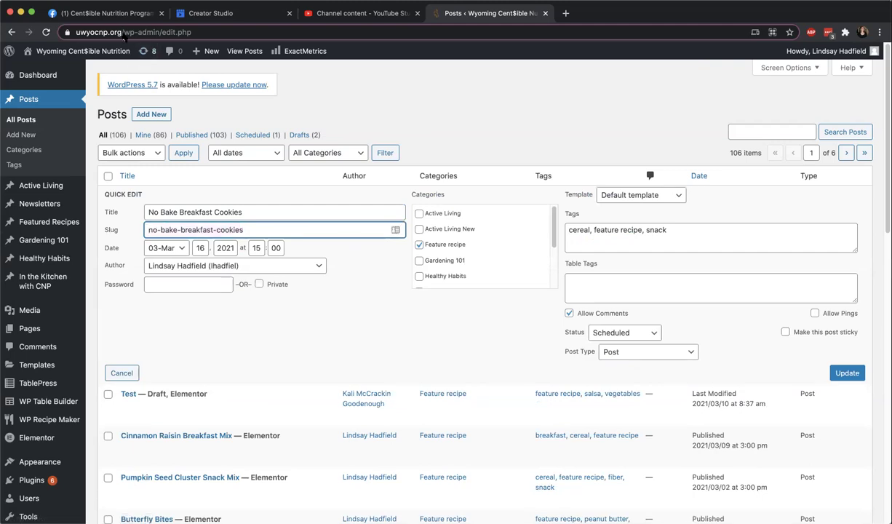
{"action": "left_click", "coordinate": [115, 33]}
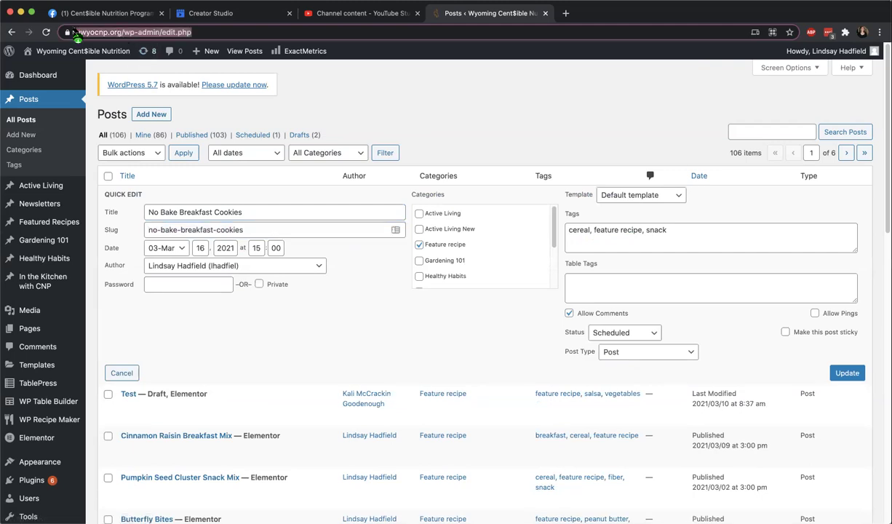
{"action": "left_click", "coordinate": [126, 33]}
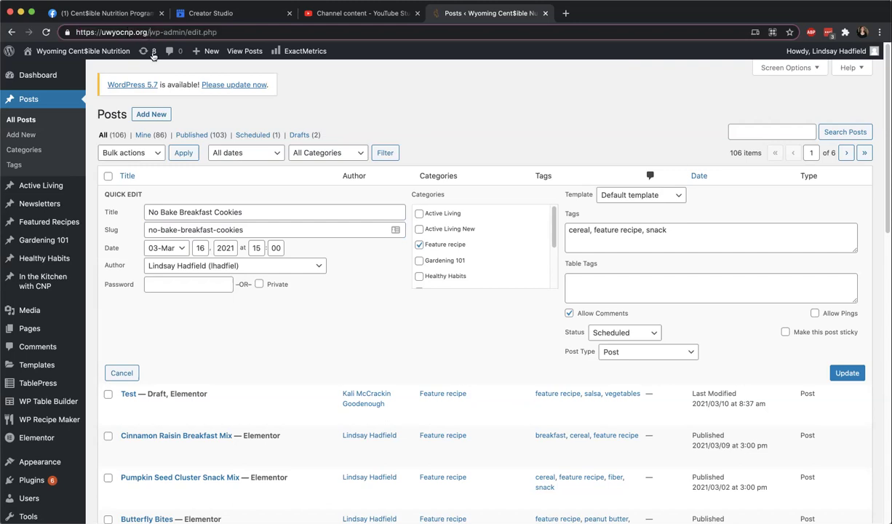
{"action": "triple_click", "coordinate": [322, 228]}
{"action": "left_click", "coordinate": [306, 229]}
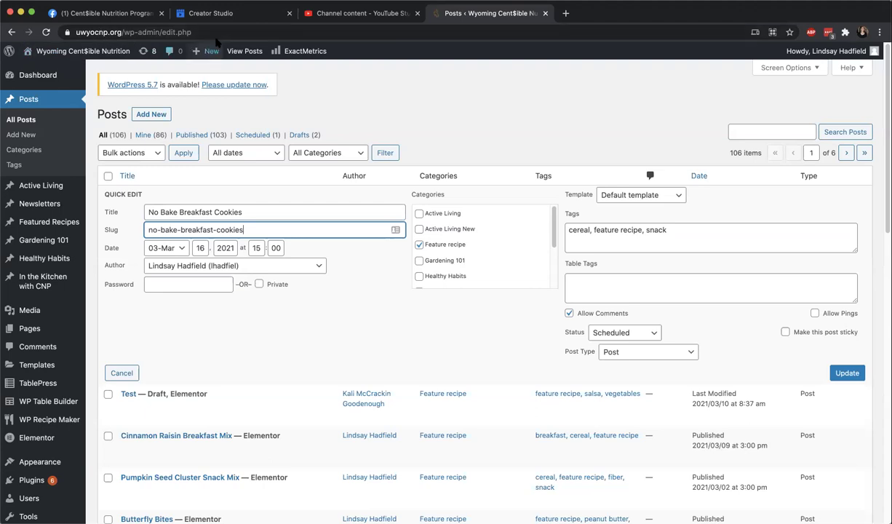
Close the quick edit, preview the No Bake Breakfast Cookies post in a new tab to examine its web address, and close the preview.
{"action": "left_click", "coordinate": [123, 374]}
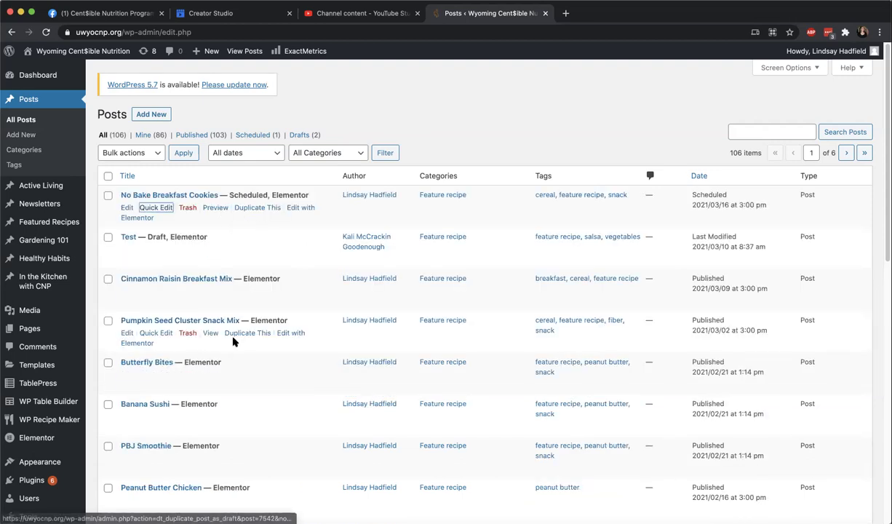
{"action": "scroll", "coordinate": [233, 342], "scroll_direction": "down", "scroll_amount": 1}
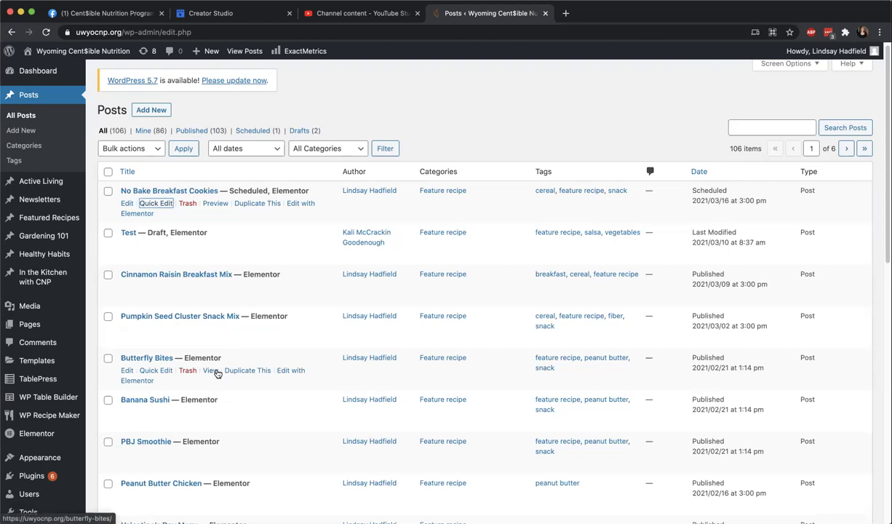
{"action": "right_click", "coordinate": [218, 204]}
{"action": "left_click", "coordinate": [294, 207]}
{"action": "left_click", "coordinate": [592, 14]}
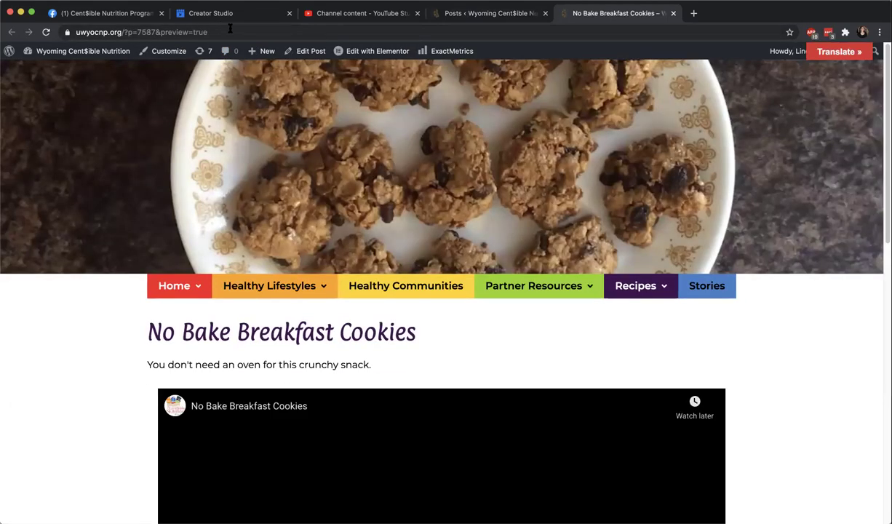
{"action": "left_click", "coordinate": [230, 28]}
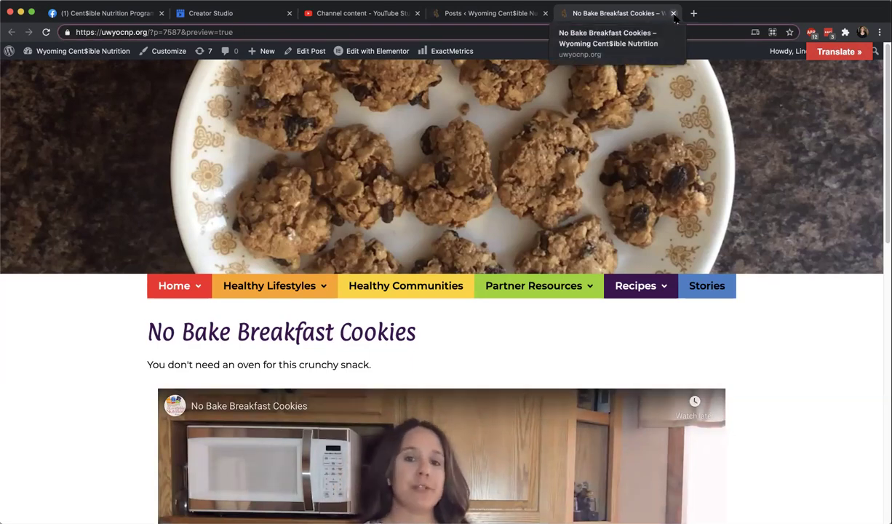
{"action": "left_click", "coordinate": [673, 13]}
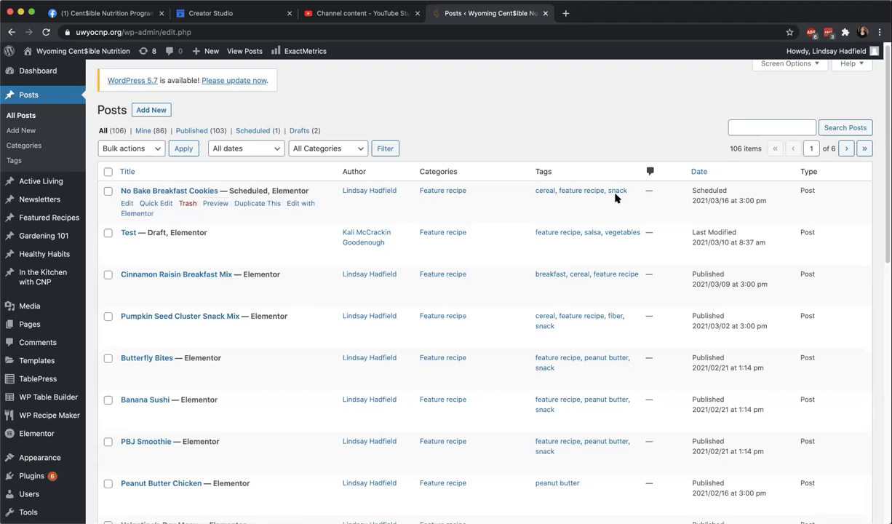
Reopen quick edit for the No Bake Breakfast Cookies post, select its slug for reference, and close it without changes.
{"action": "left_click", "coordinate": [148, 204]}
{"action": "left_click", "coordinate": [255, 222]}
{"action": "left_click_drag", "start_coordinate": [255, 222], "coordinate": [137, 222]}
{"action": "left_click", "coordinate": [299, 341]}
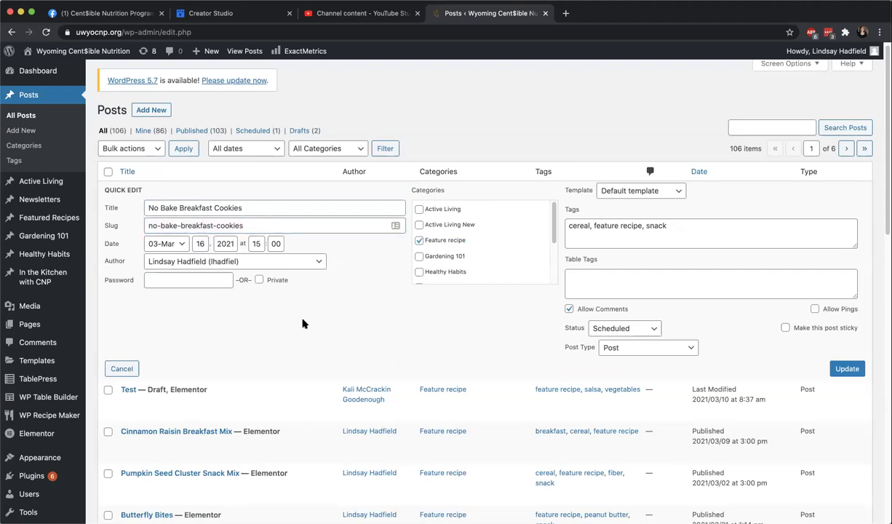
{"action": "key", "text": "Escape"}
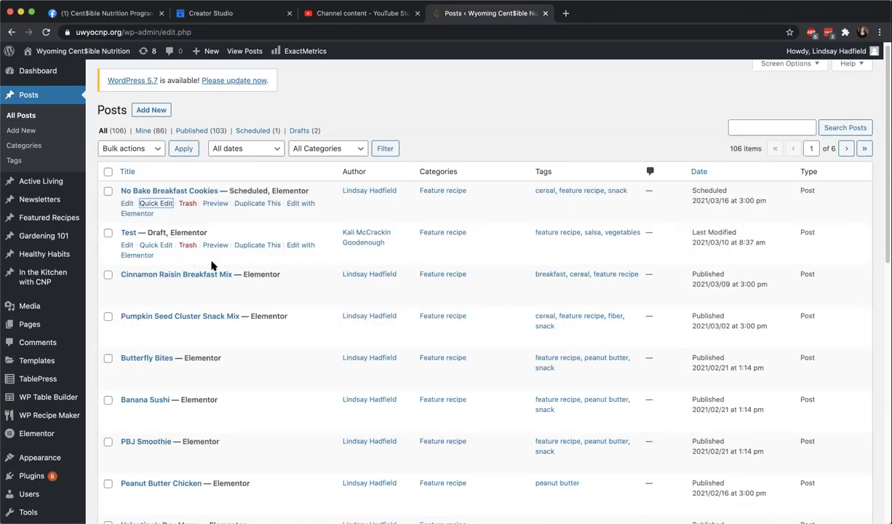
View the published Pumpkin Seed Cluster Snack Mix post in a new tab, examine its full web address, and close the tab.
{"action": "scroll", "coordinate": [195, 317], "scroll_direction": "down", "scroll_amount": 1}
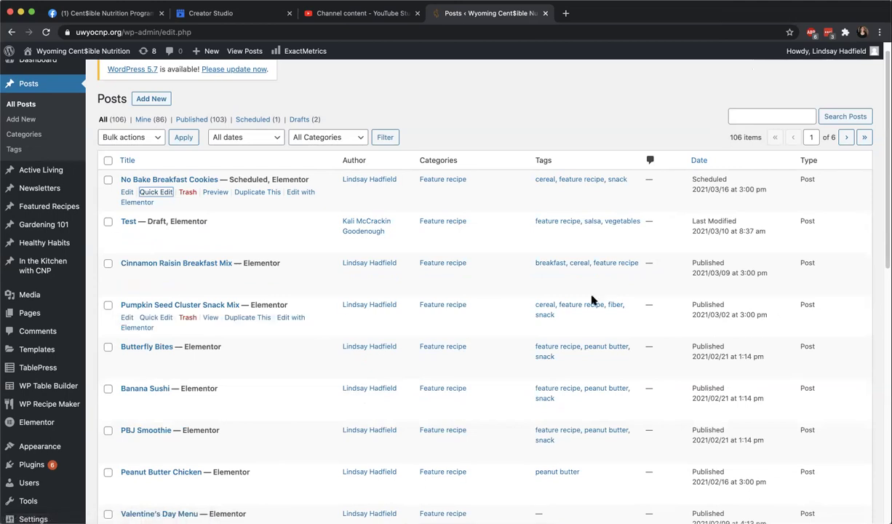
{"action": "right_click", "coordinate": [206, 306]}
{"action": "left_click", "coordinate": [270, 333]}
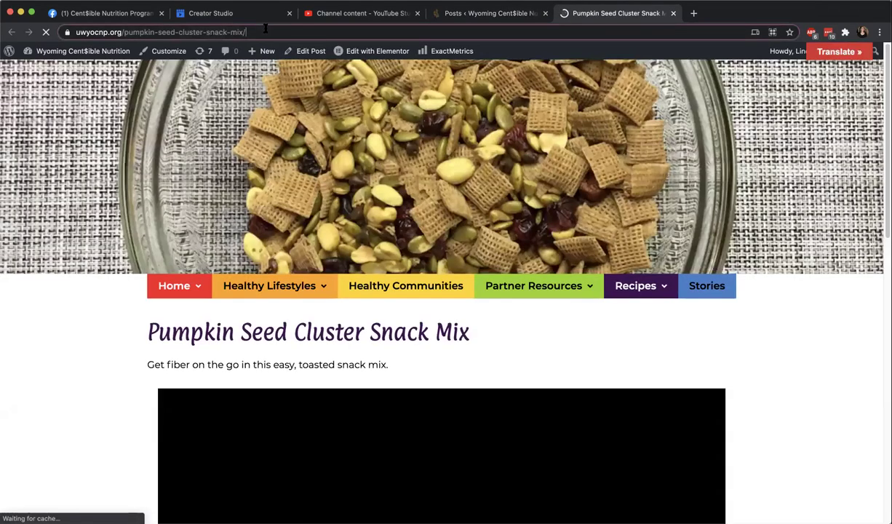
{"action": "left_click", "coordinate": [266, 31]}
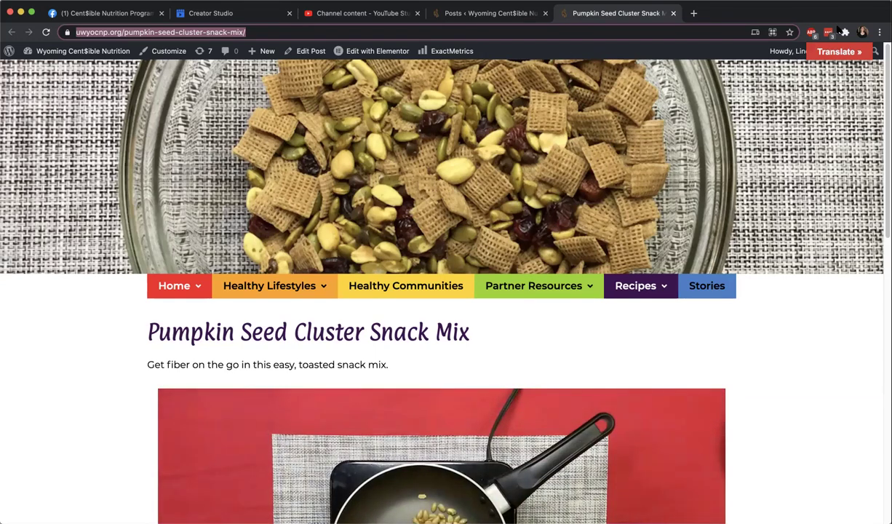
{"action": "left_click", "coordinate": [673, 14]}
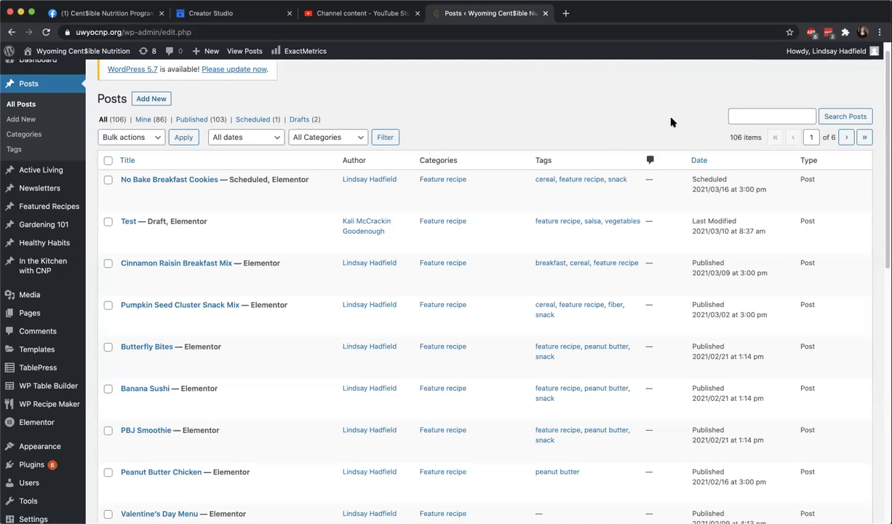
Switch to Facebook, return to the Cent$ible Nutrition Program page and open its page settings to examine the general options.
{"action": "left_click", "coordinate": [113, 13]}
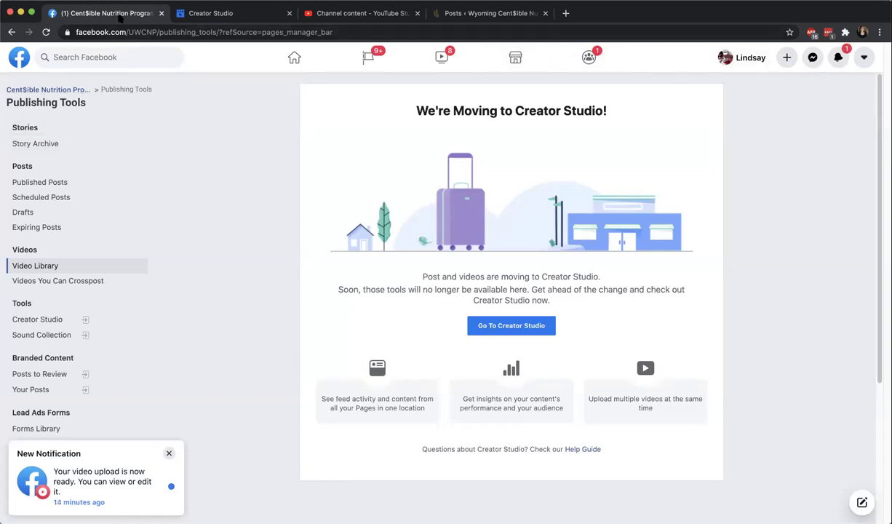
{"action": "left_click", "coordinate": [51, 92]}
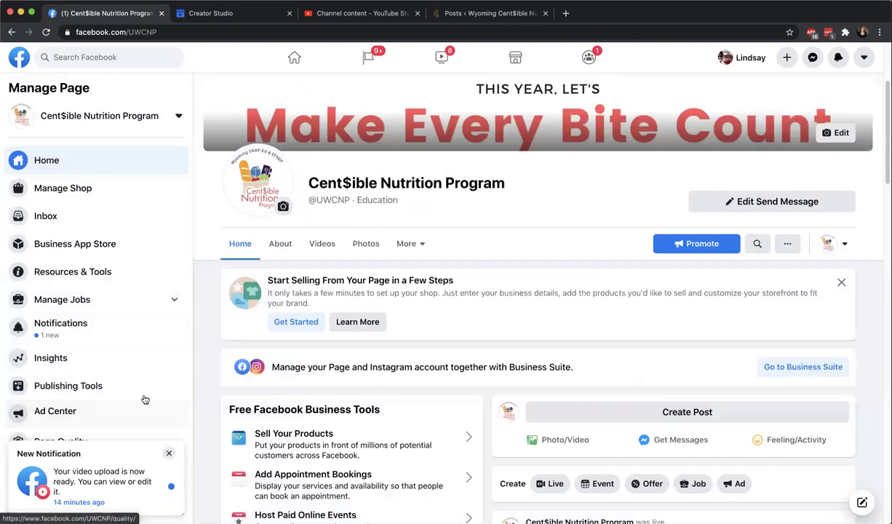
{"action": "scroll", "coordinate": [144, 399], "scroll_direction": "down", "scroll_amount": 1}
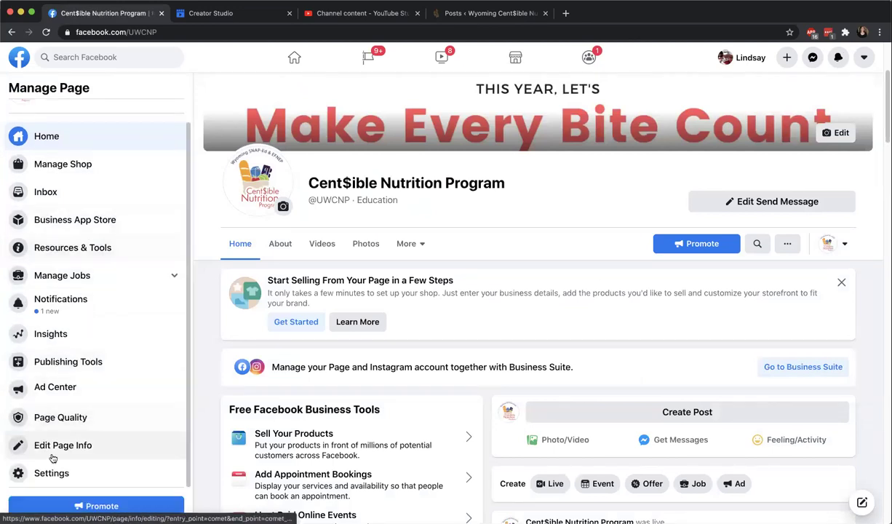
{"action": "left_click", "coordinate": [51, 474]}
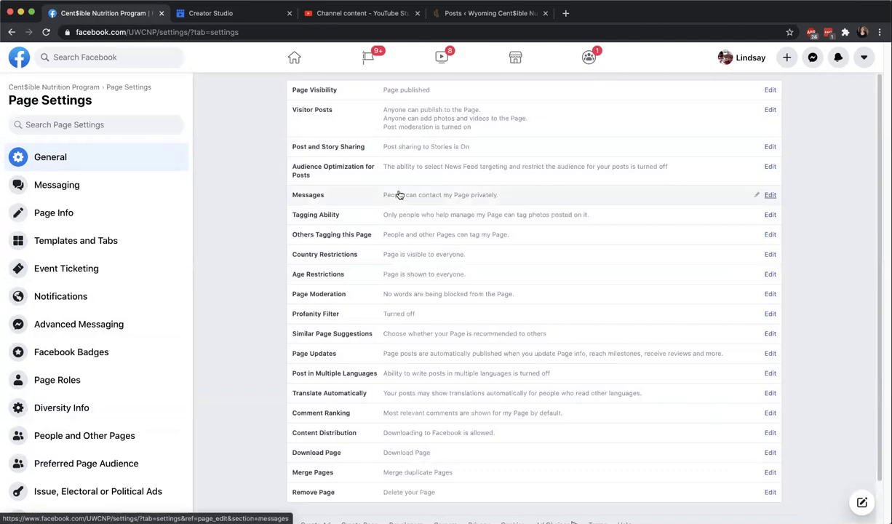
{"action": "scroll", "coordinate": [399, 195], "scroll_direction": "down", "scroll_amount": 2}
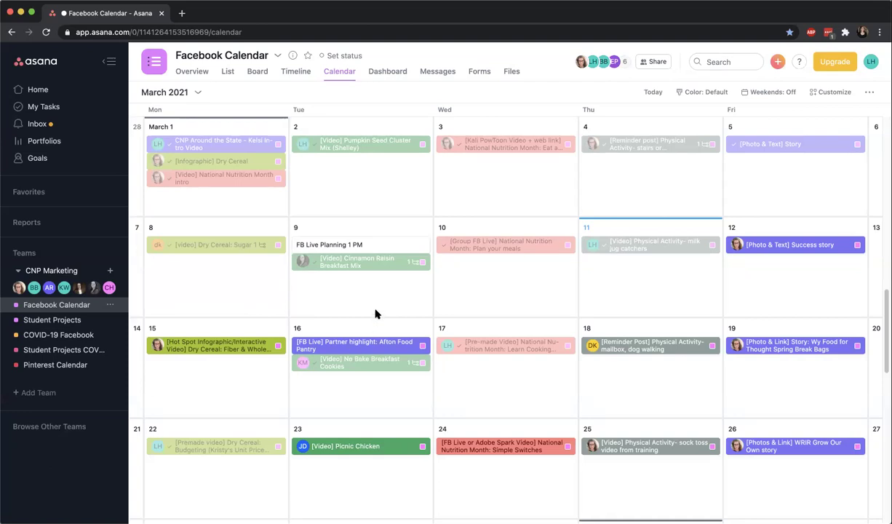
Examine the Picnic Chicken video task on March 23 in Asana's Facebook Calendar, and close it.
{"action": "scroll", "coordinate": [354, 287], "scroll_direction": "down", "scroll_amount": 2}
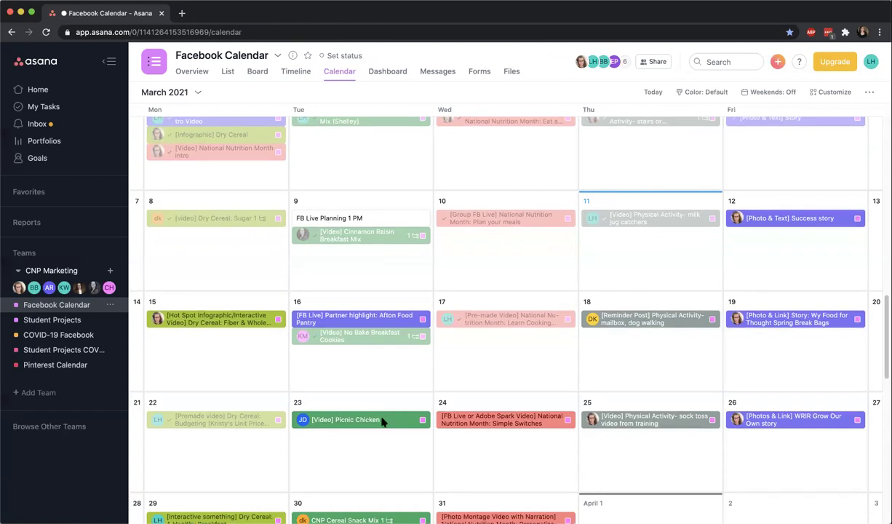
{"action": "scroll", "coordinate": [380, 406], "scroll_direction": "down", "scroll_amount": 1}
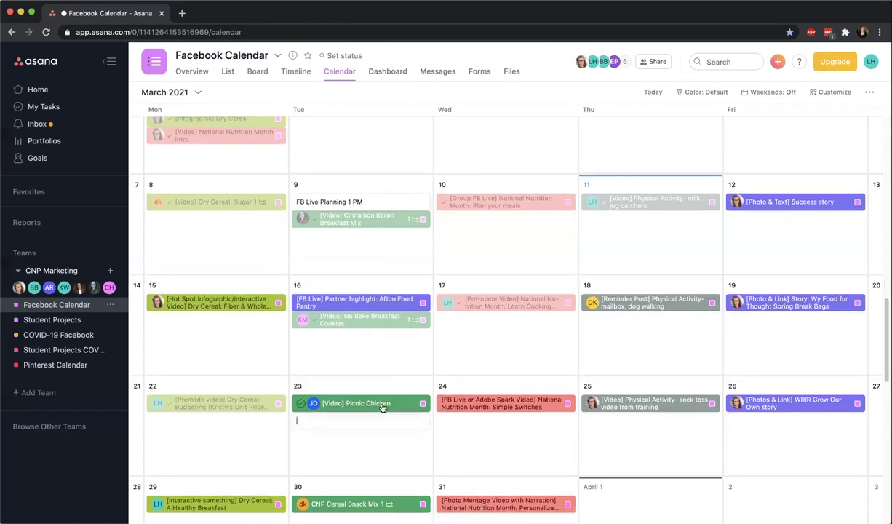
{"action": "left_click", "coordinate": [382, 406]}
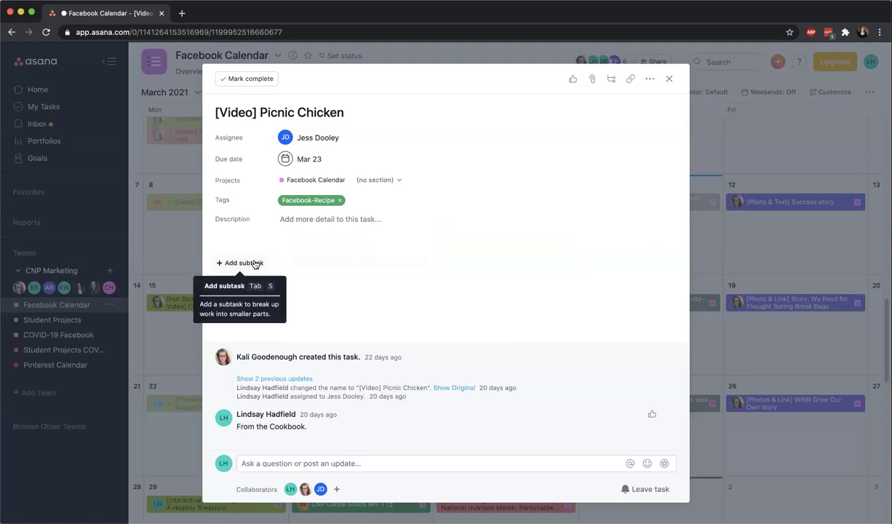
{"action": "left_click", "coordinate": [669, 78]}
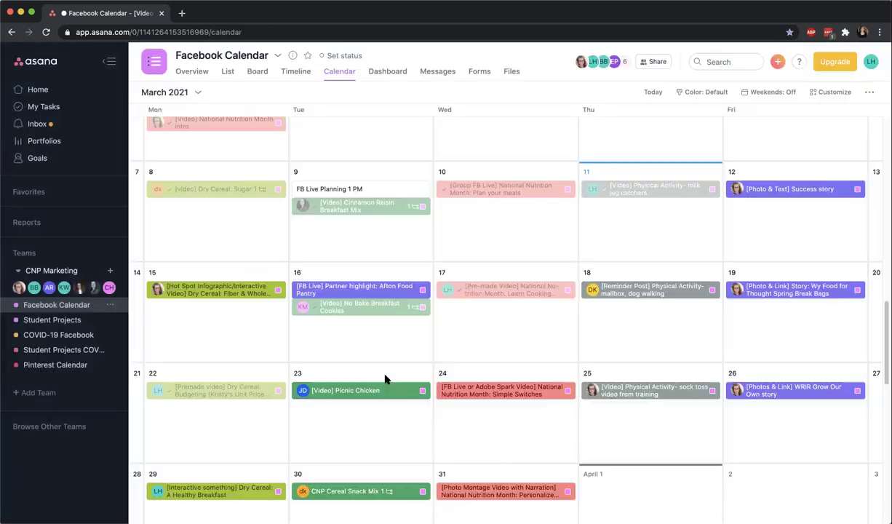
Open the CNP Cereal Snack Mix task and set the due date of its video files subtask to March 25.
{"action": "left_click", "coordinate": [356, 404]}
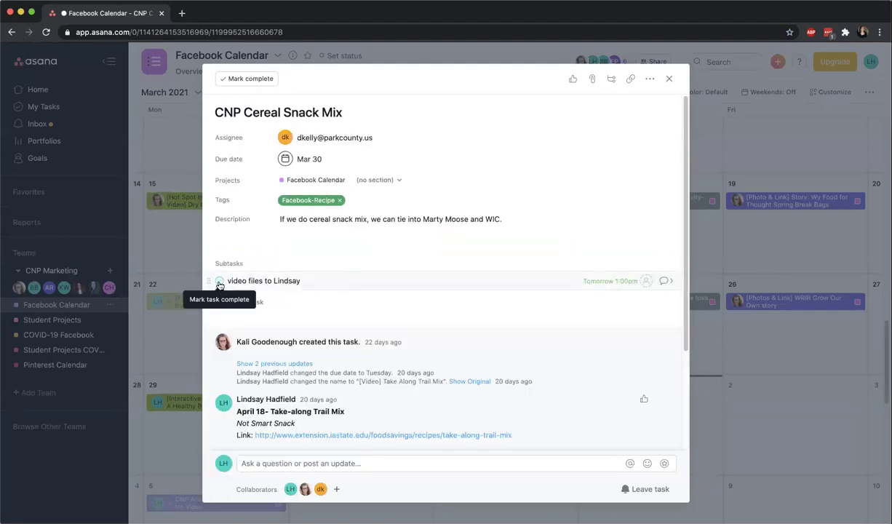
{"action": "left_click", "coordinate": [623, 281]}
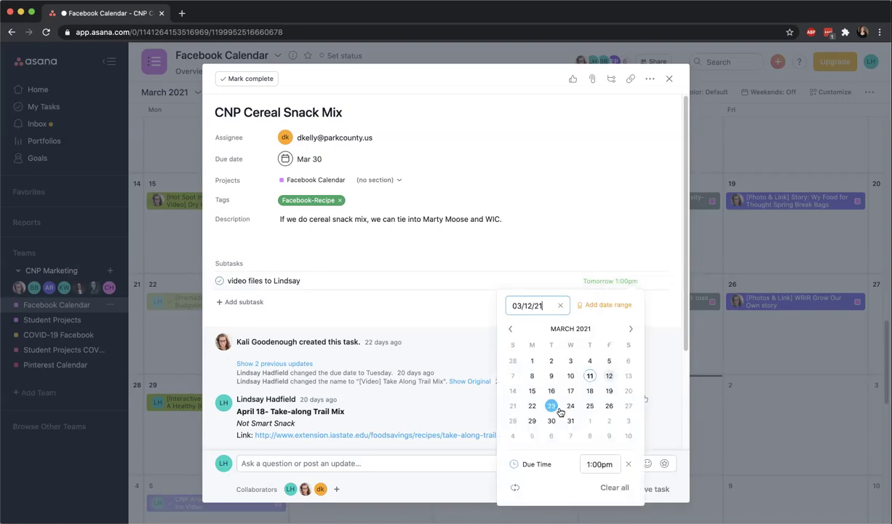
{"action": "left_click", "coordinate": [591, 406]}
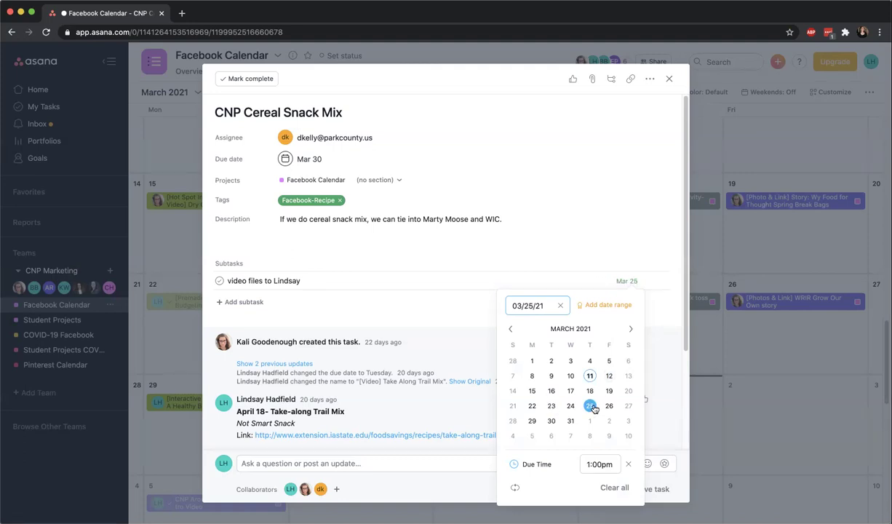
{"action": "left_click", "coordinate": [528, 272]}
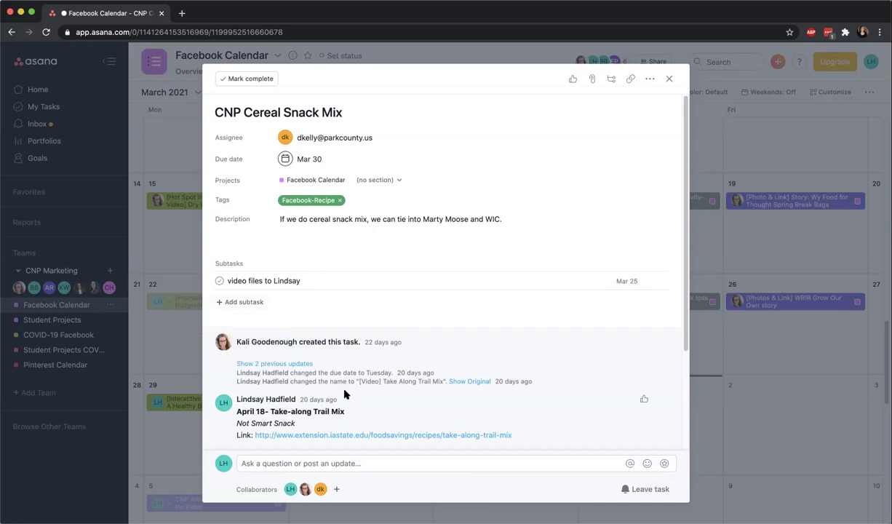
Add the team member responsible as a collaborator on the CNP Cereal Snack Mix task and close the task.
{"action": "left_click", "coordinate": [336, 491]}
{"action": "mouse_move", "coordinate": [336, 487]}
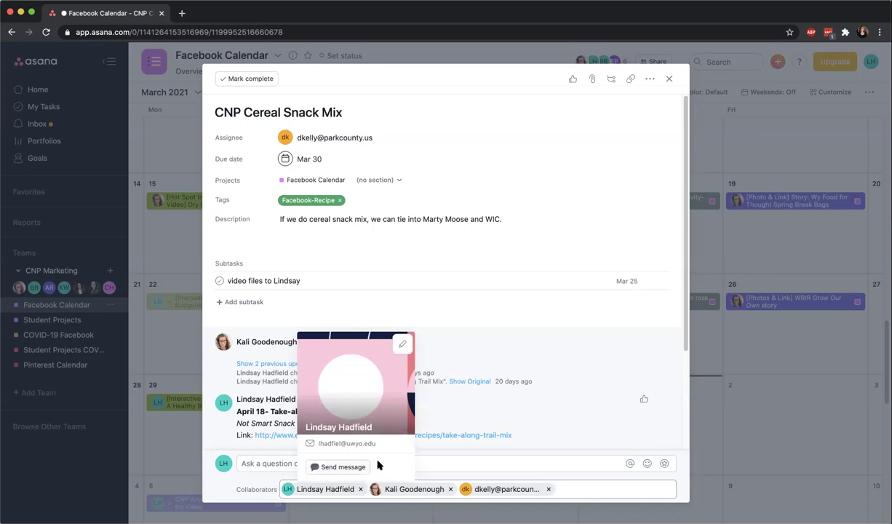
{"action": "type", "text": "elia"}
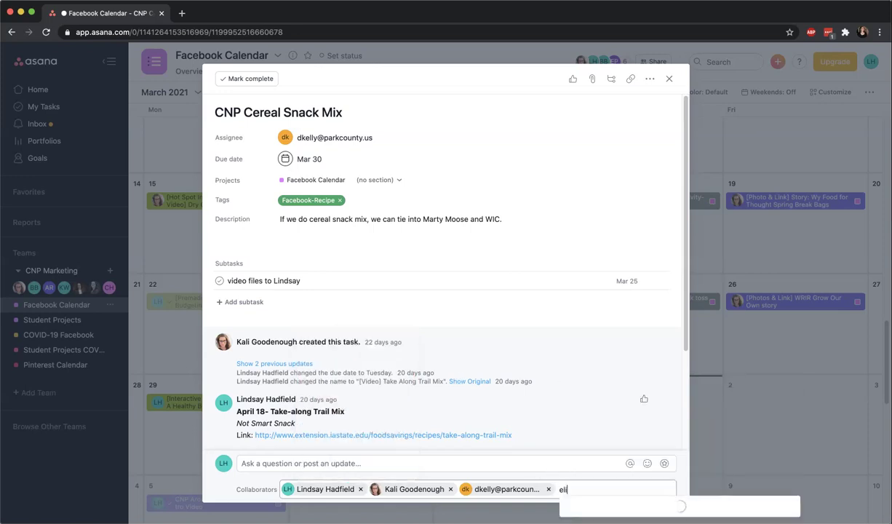
{"action": "left_click", "coordinate": [573, 450]}
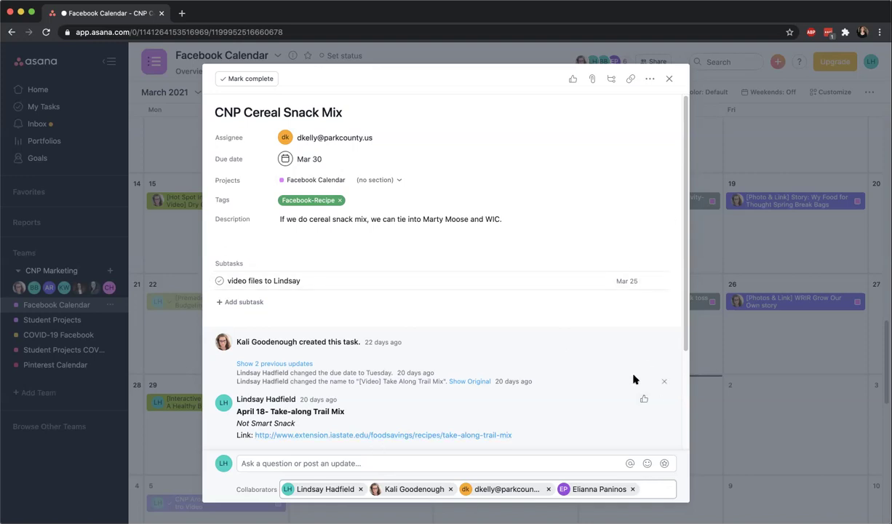
{"action": "left_click", "coordinate": [671, 80]}
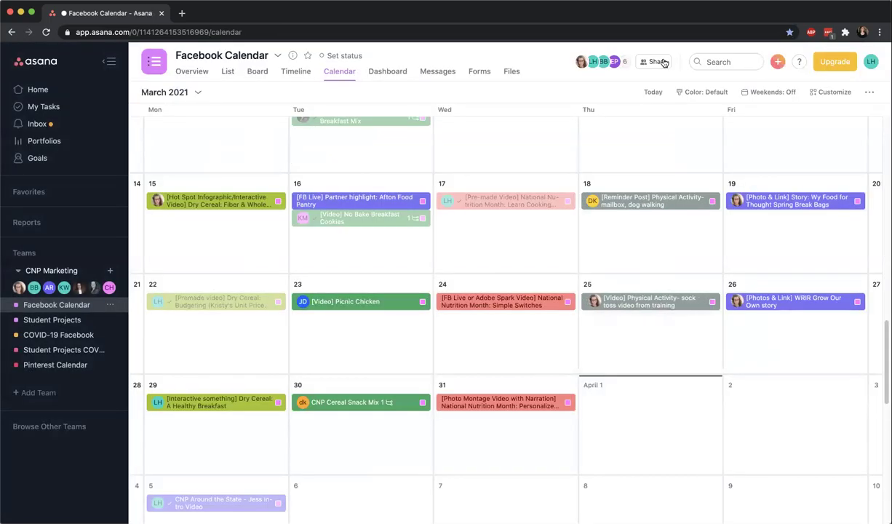
Filter the Facebook Calendar's task list to just my tasks, examine the assignments, and return to the calendar view.
{"action": "left_click", "coordinate": [225, 70]}
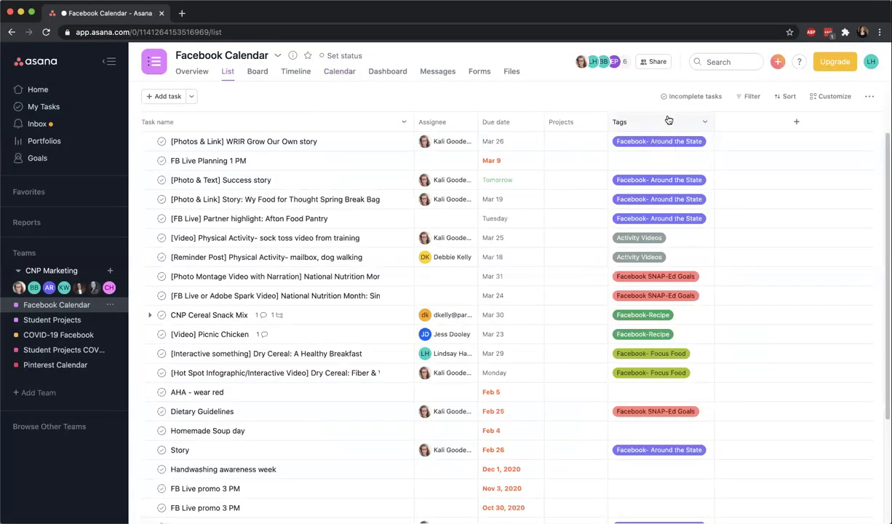
{"action": "left_click", "coordinate": [750, 98]}
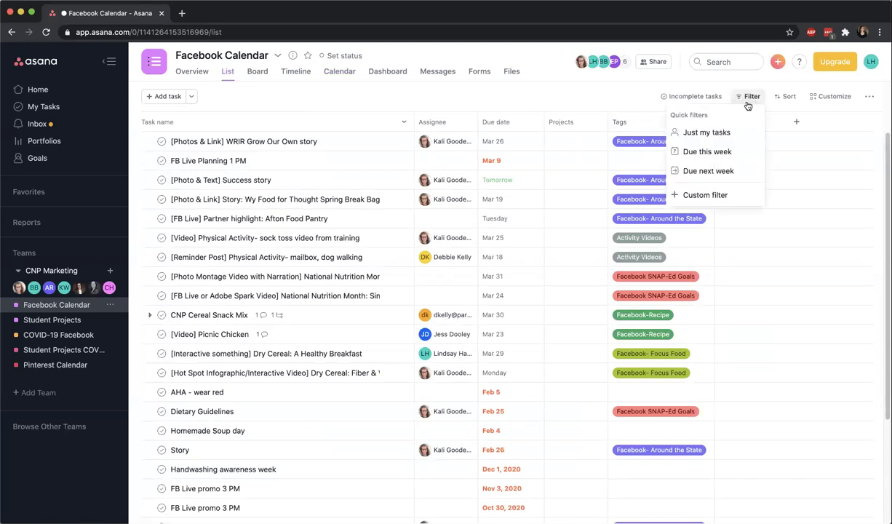
{"action": "left_click", "coordinate": [709, 133]}
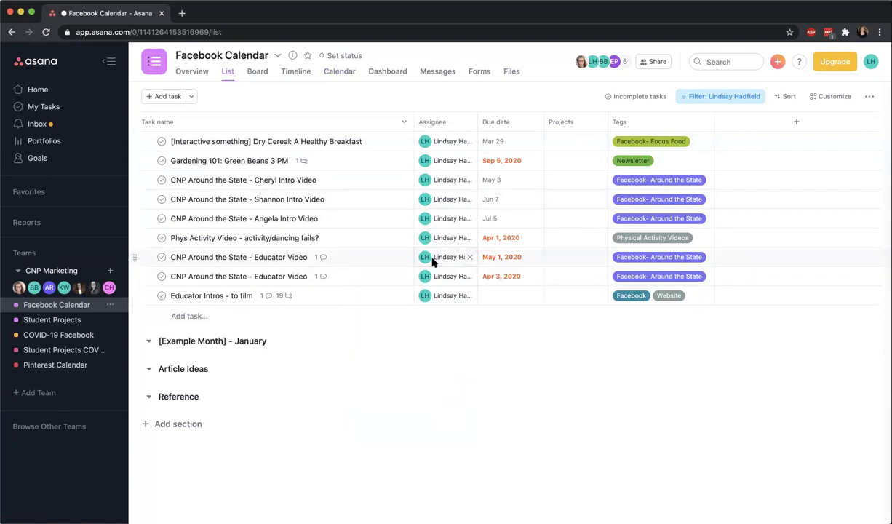
{"action": "left_click", "coordinate": [338, 71]}
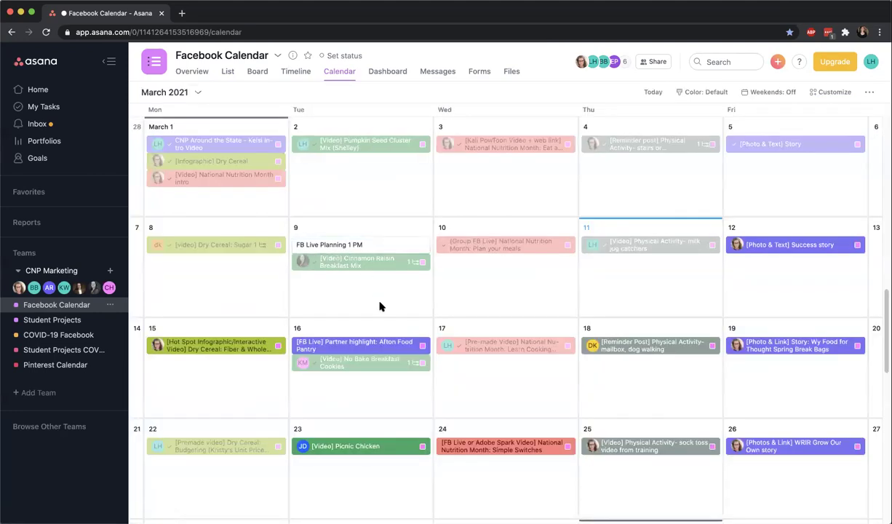
Open the Picnic Chicken video task on March 23 and add the same team member as a collaborator.
{"action": "left_click", "coordinate": [360, 447]}
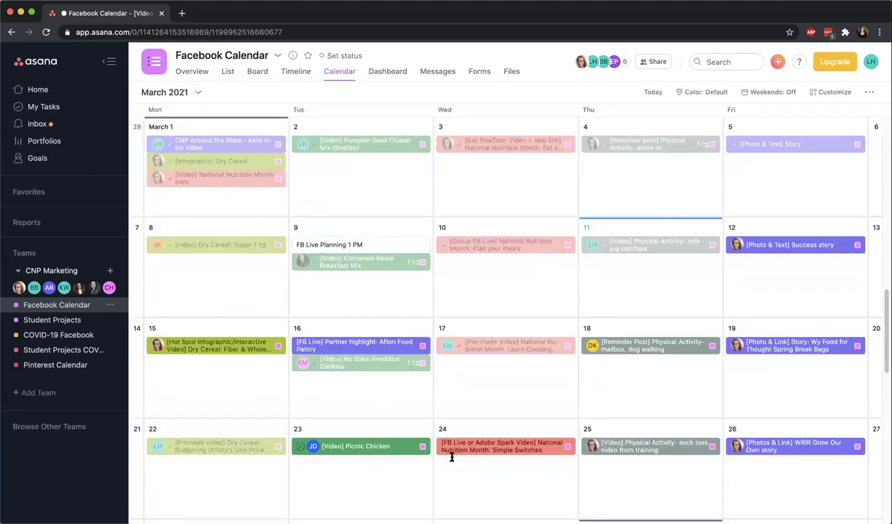
{"action": "left_click", "coordinate": [420, 461]}
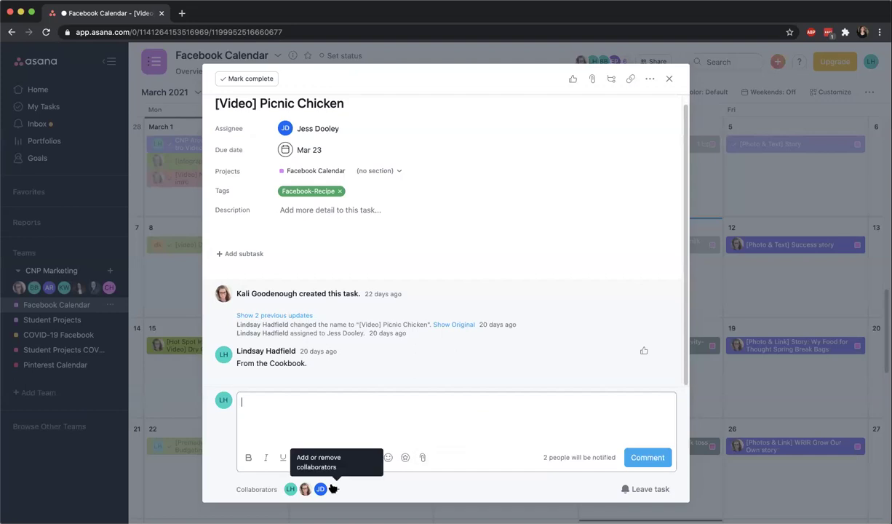
{"action": "left_click", "coordinate": [333, 490]}
{"action": "type", "text": "el"}
{"action": "left_click", "coordinate": [564, 450]}
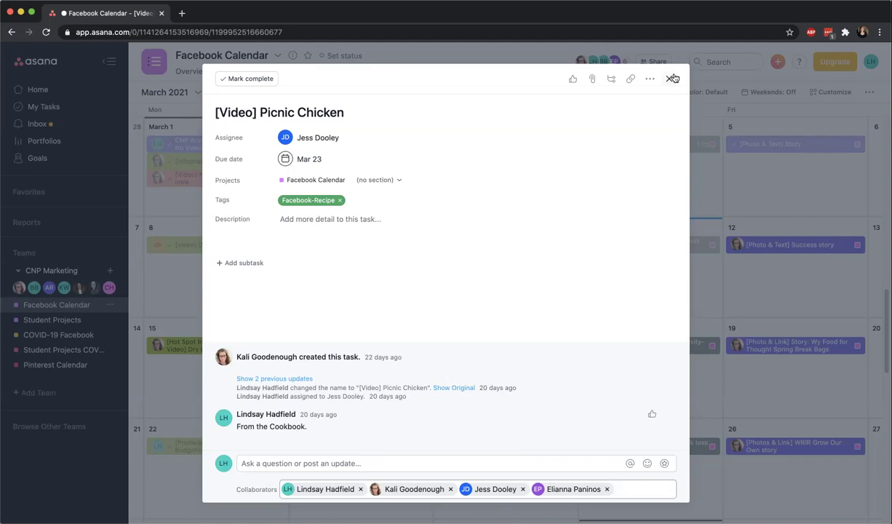
Open the comment box on the Picnic Chicken video task and close the task without posting.
{"action": "left_click", "coordinate": [342, 464]}
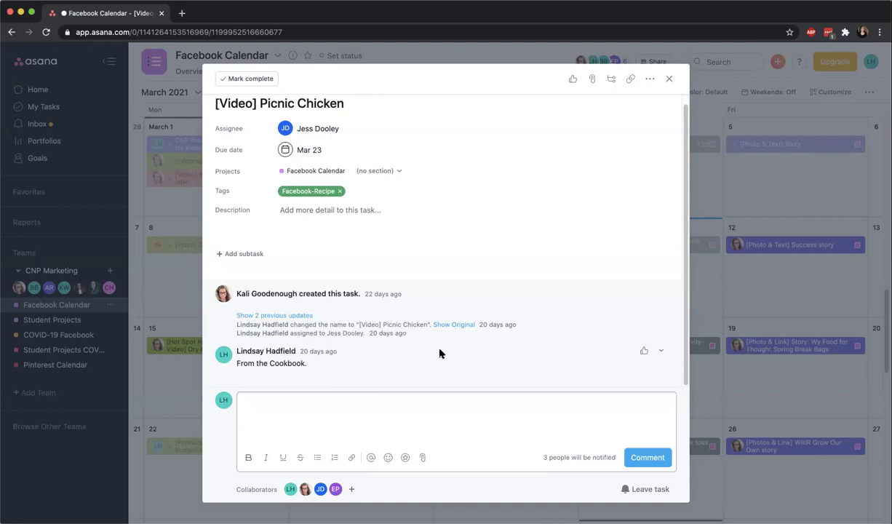
{"action": "left_click", "coordinate": [670, 79]}
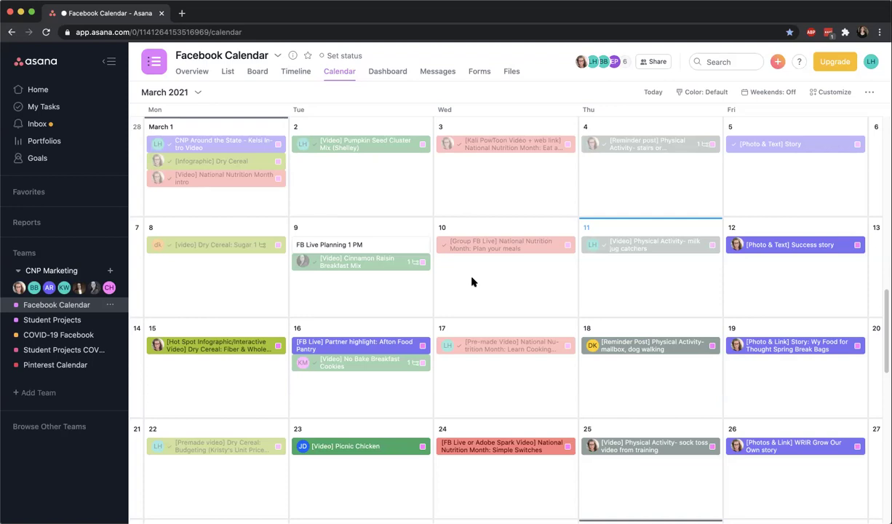
Open Dropbox in a new browser tab, sign in to the account, and show all files.
{"action": "key", "text": "super+t"}
{"action": "type", "text": "drop"}
{"action": "key", "text": "Return"}
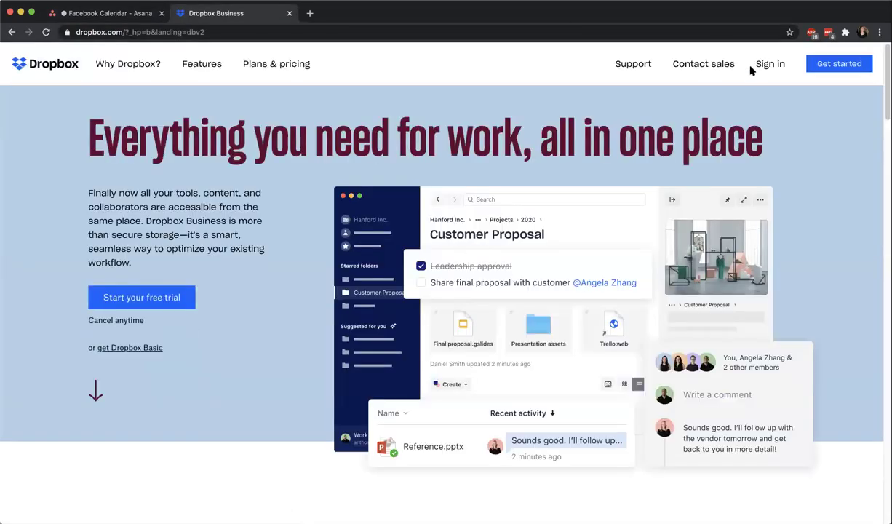
{"action": "left_click", "coordinate": [757, 67]}
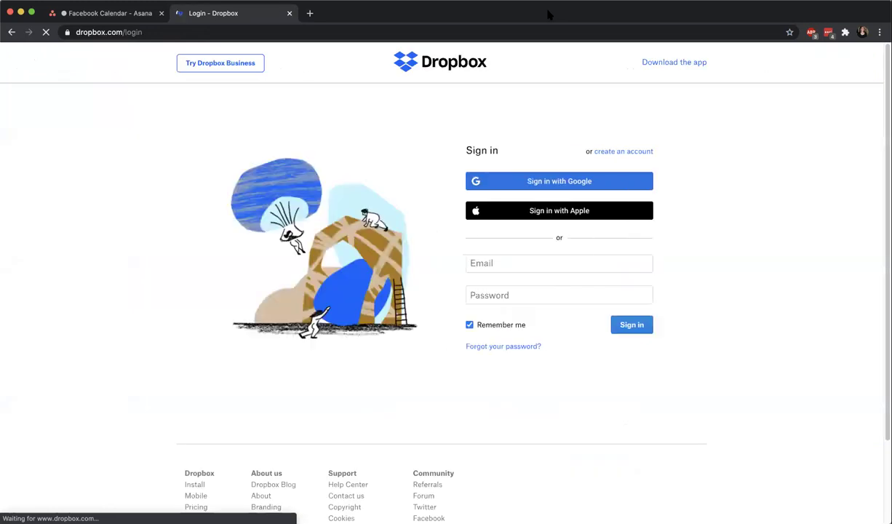
{"action": "left_click", "coordinate": [469, 324]}
{"action": "left_click", "coordinate": [632, 327]}
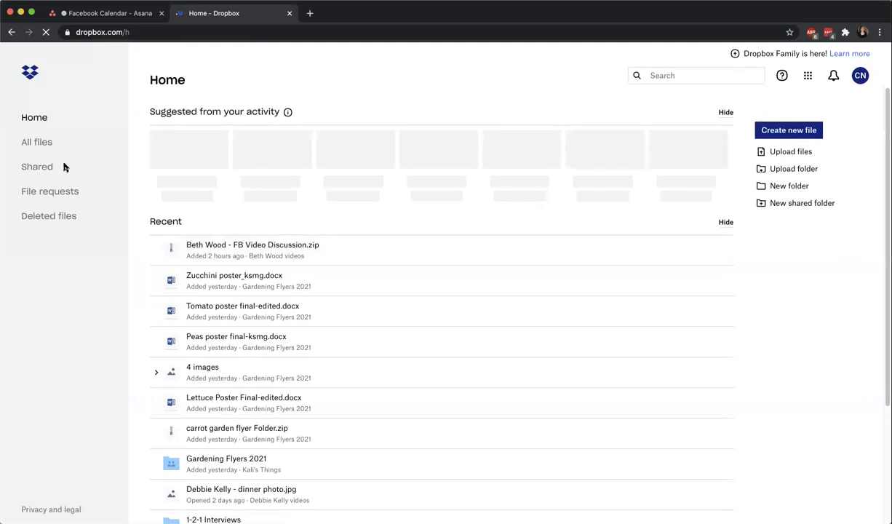
{"action": "left_click", "coordinate": [139, 154]}
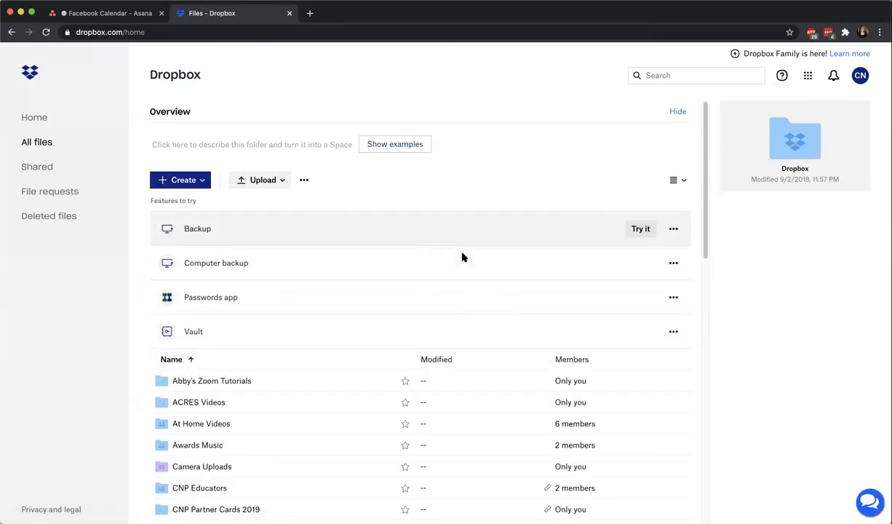
Create a folder named Social Media Videos in Dropbox with access set to Only you.
{"action": "left_click", "coordinate": [174, 181]}
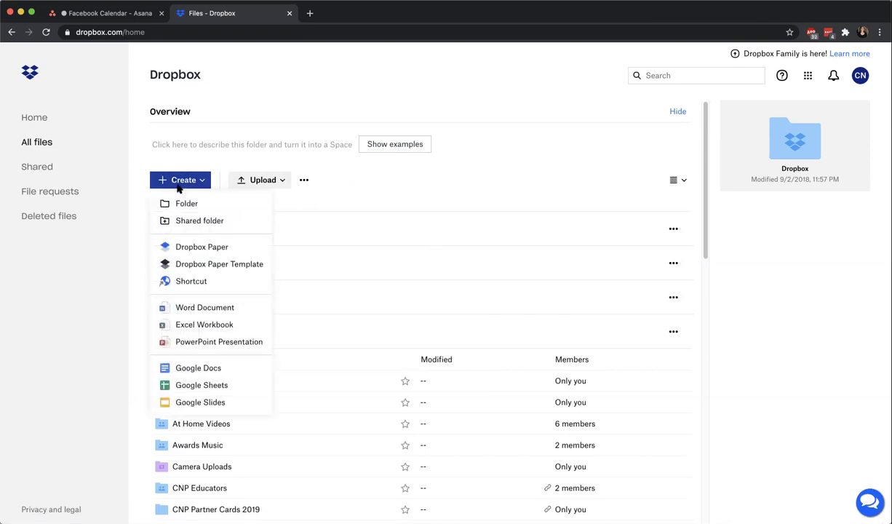
{"action": "left_click", "coordinate": [259, 192]}
{"action": "type", "text": "d"}
{"action": "key", "text": "BackSpace"}
{"action": "type", "text": "Social Mei"}
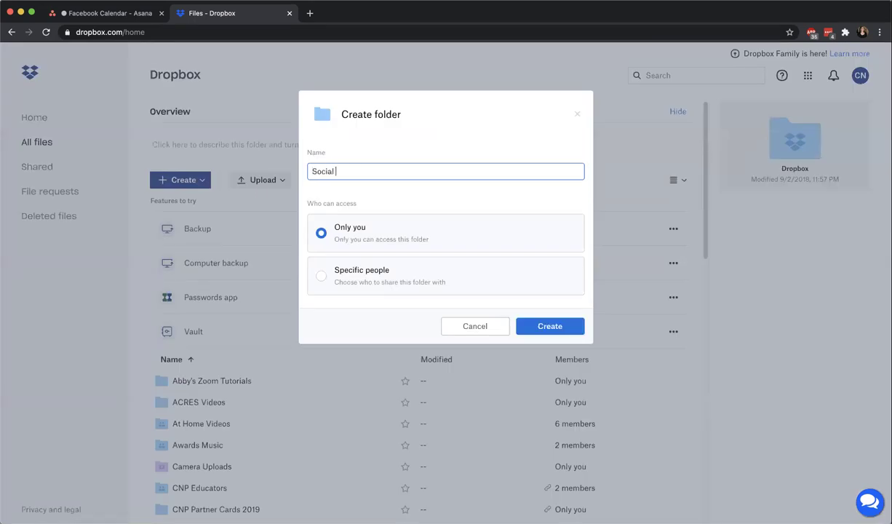
{"action": "key", "text": "BackSpace"}
{"action": "type", "text": "dia"}
{"action": "key", "text": "BackSpace"}
{"action": "key", "text": "BackSpace"}
{"action": "key", "text": "BackSpace"}
{"action": "type", "text": "dia Videos"}
{"action": "left_click", "coordinate": [575, 325]}
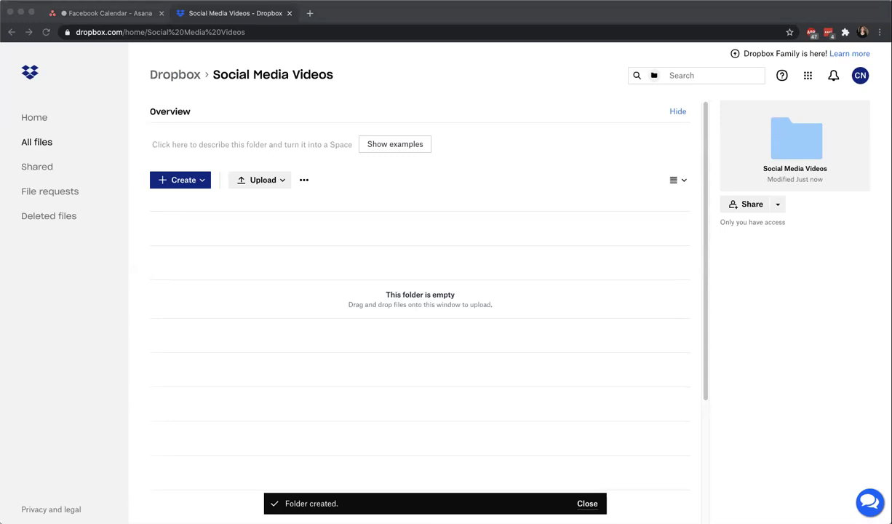
Start uploading SNAC_Jan21_BlackBeanHummus.mp4 to the Social Media Videos folder, then cancel the upload and hide its details.
{"action": "left_click_drag", "start_coordinate": [211, 247], "coordinate": [289, 274]}
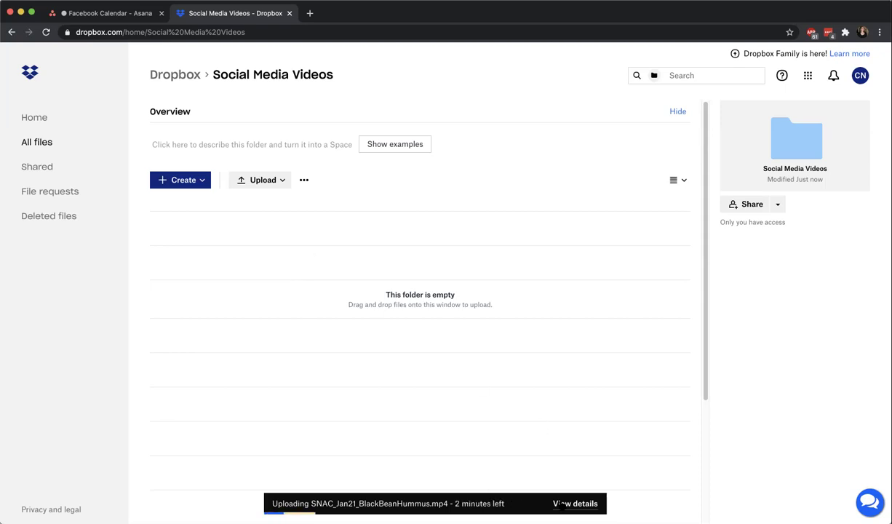
{"action": "left_click", "coordinate": [557, 504]}
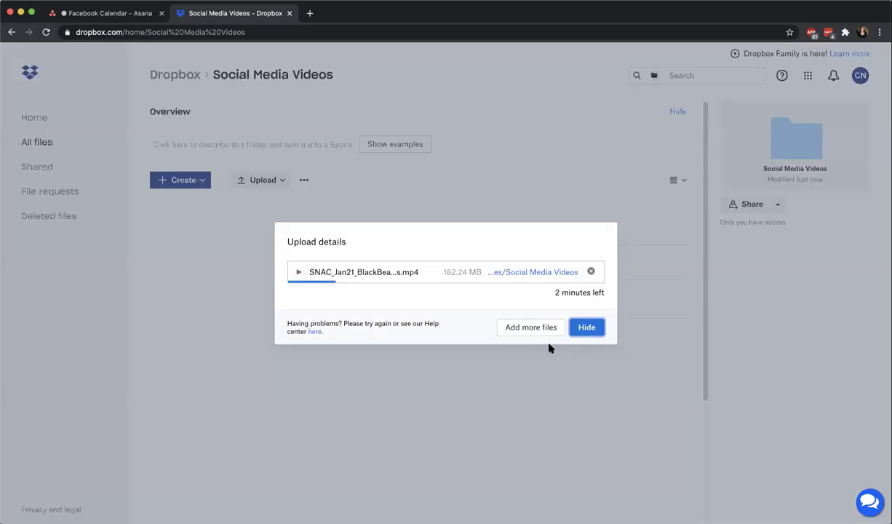
{"action": "left_click", "coordinate": [592, 273]}
{"action": "left_click", "coordinate": [586, 327]}
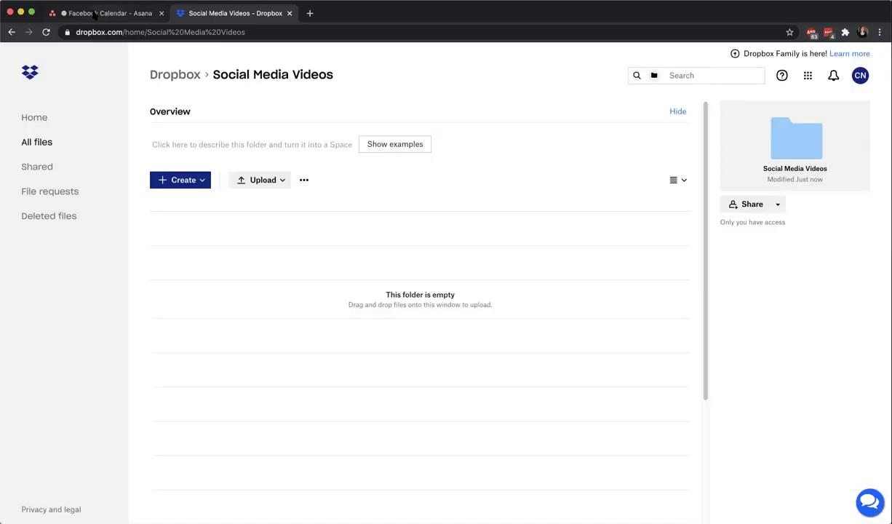
Switch to the Asana calendar, view the Picnic Chicken video task on March 23, and close it.
{"action": "key", "text": "ctrl+shift+Tab"}
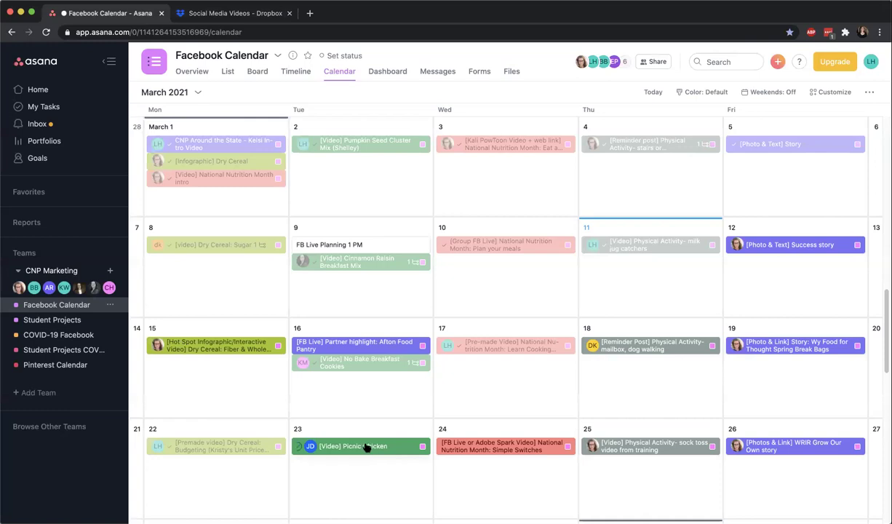
{"action": "left_click", "coordinate": [357, 447]}
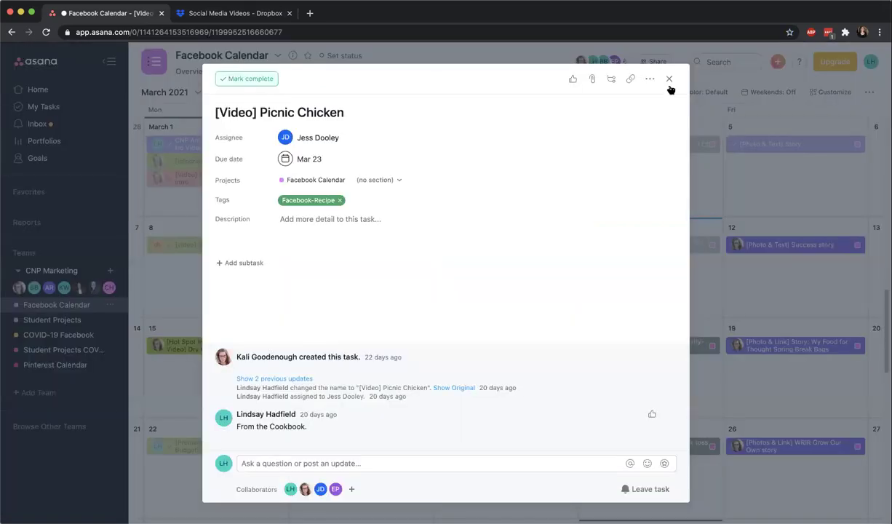
{"action": "key", "text": "Escape"}
{"action": "left_click", "coordinate": [369, 406]}
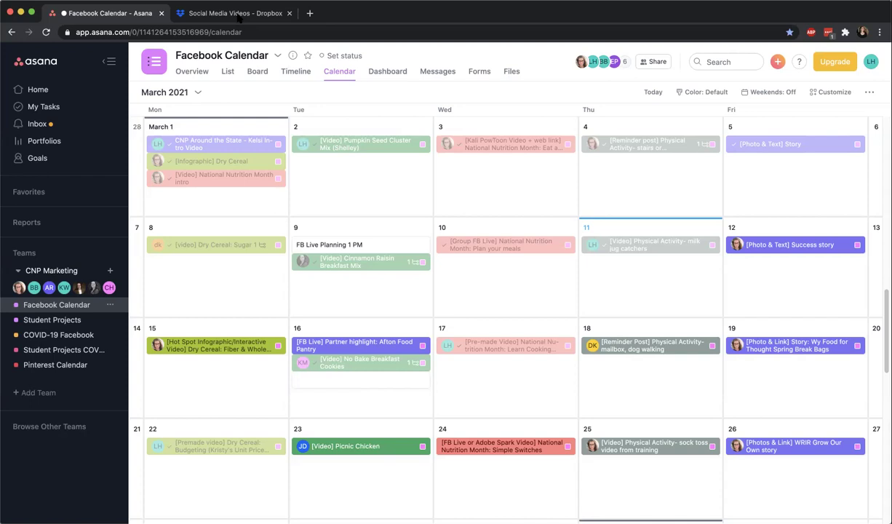
Check the Social Media Videos folder in Dropbox and return to the Asana calendar.
{"action": "key", "text": "ctrl+Tab"}
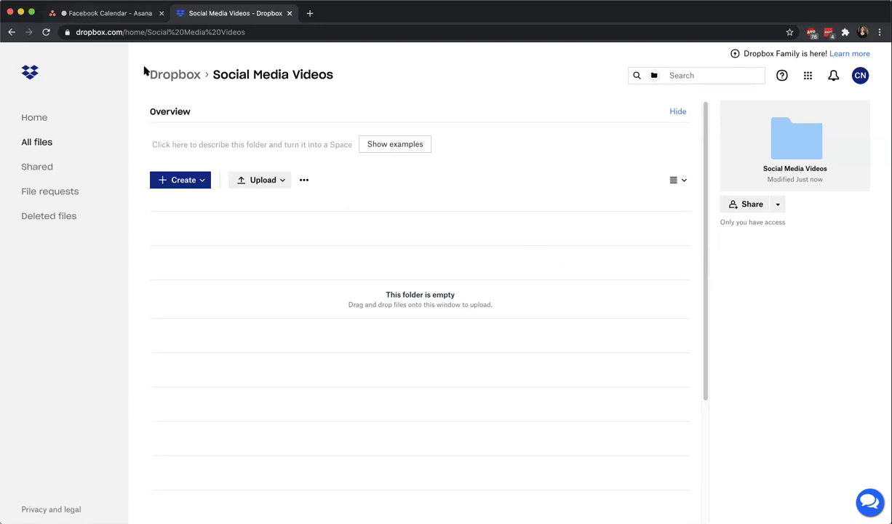
{"action": "key", "text": "ctrl+shift+Tab"}
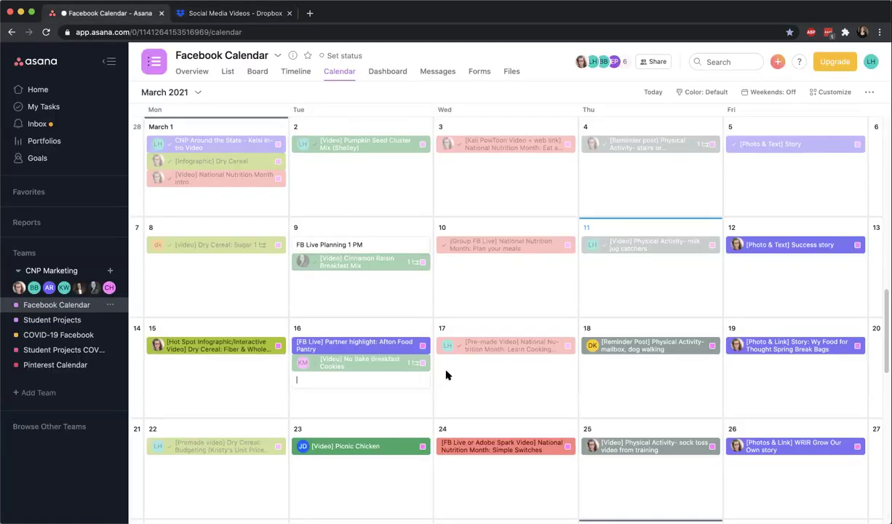